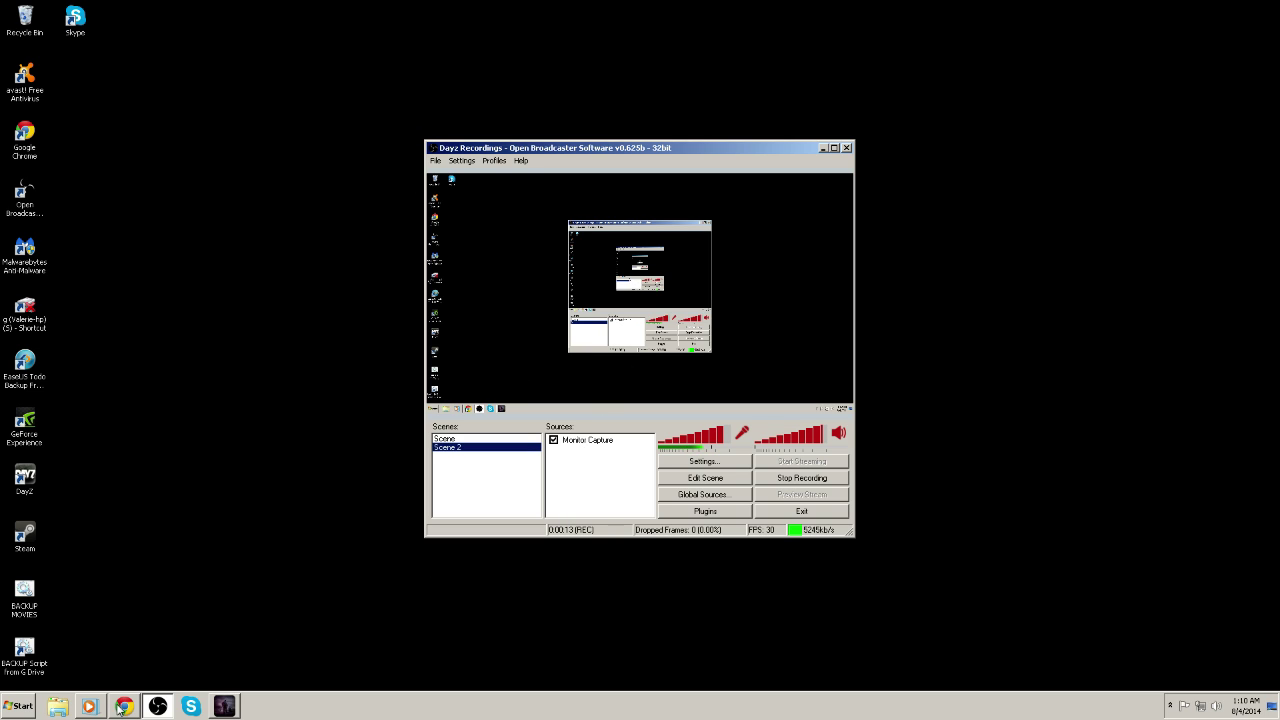
Bring Chrome forward showing the Google results for 'obs project'.
left_click(122, 706)
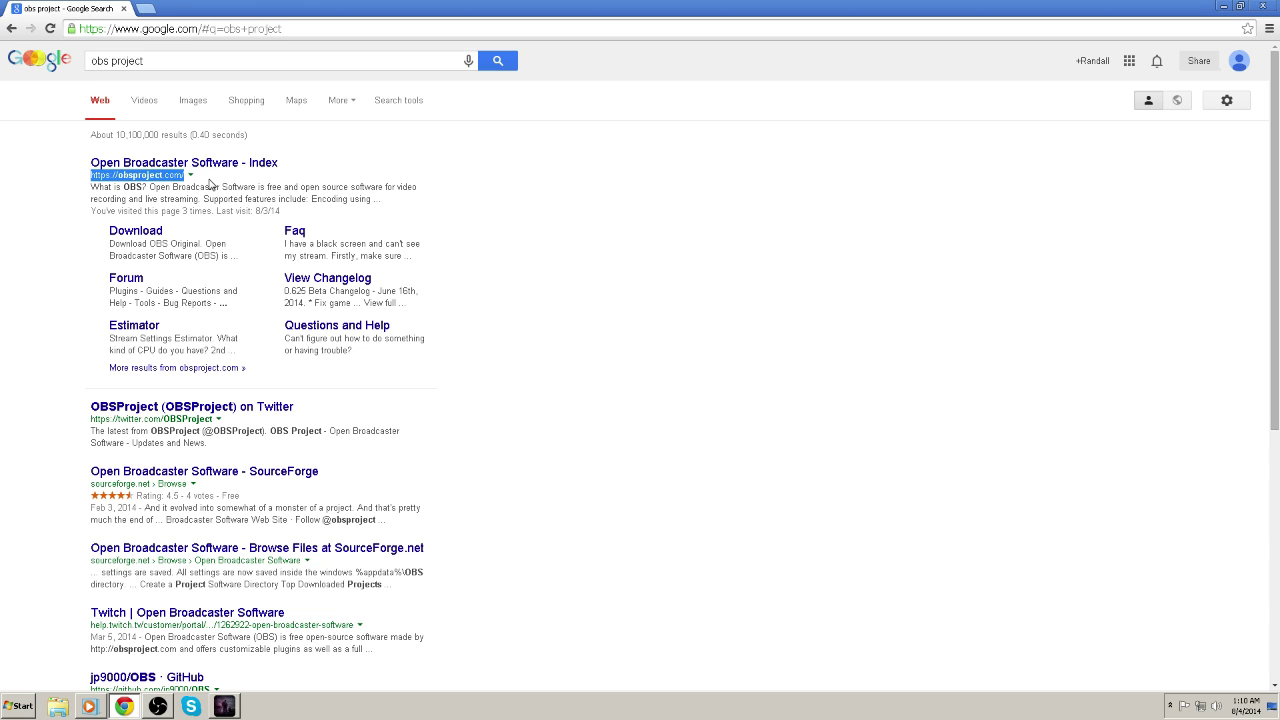
left_click(120, 186)
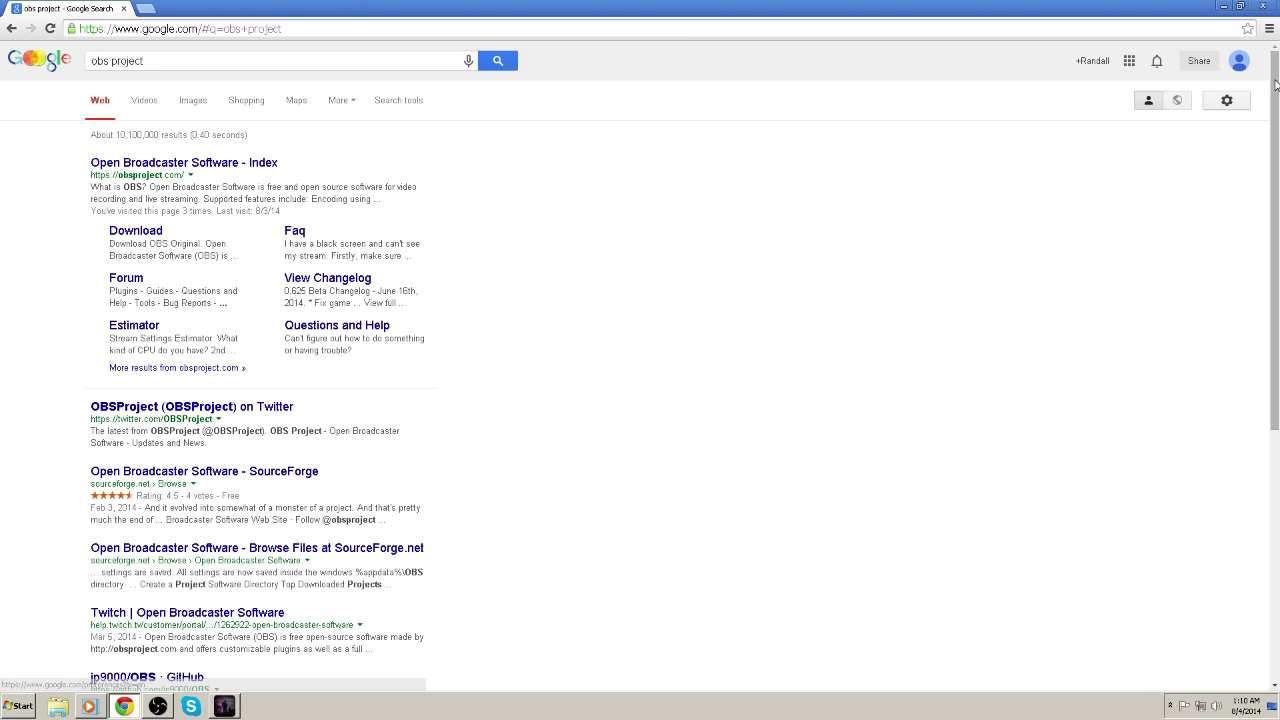
Minimize Chrome so the OBS Dayz Recordings window is back in front.
left_click(1223, 6)
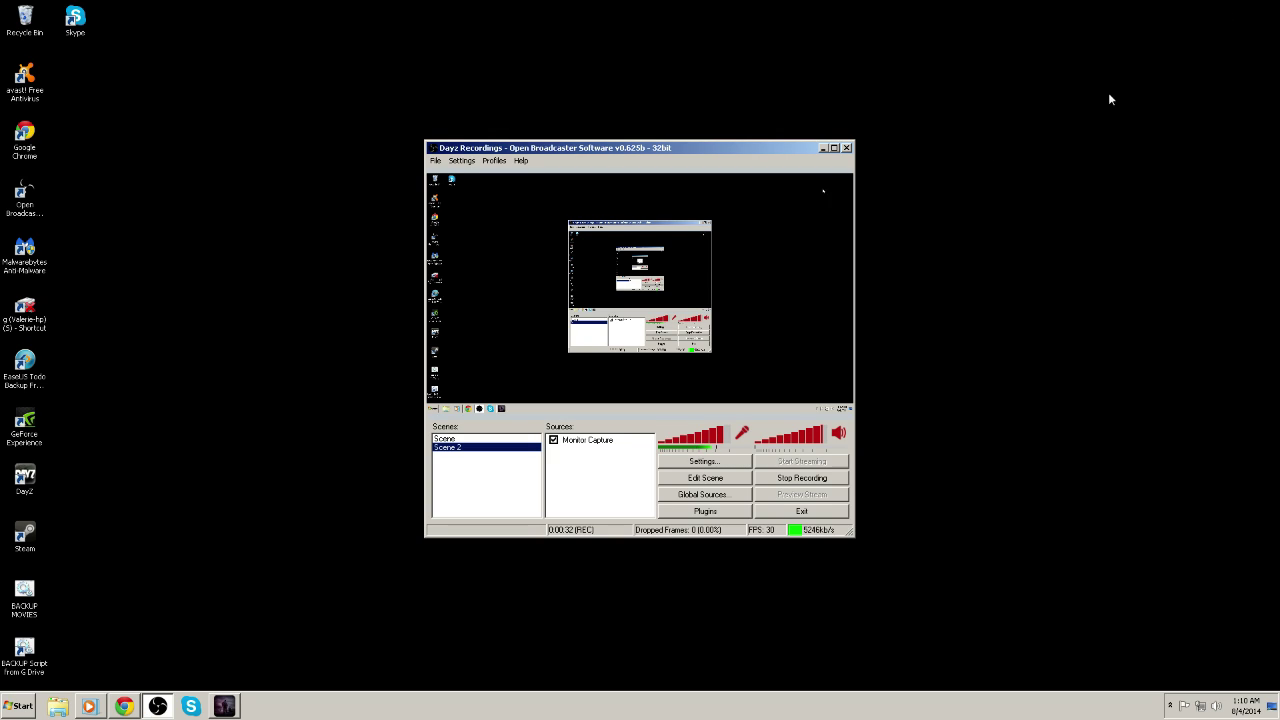
right_click(491, 478)
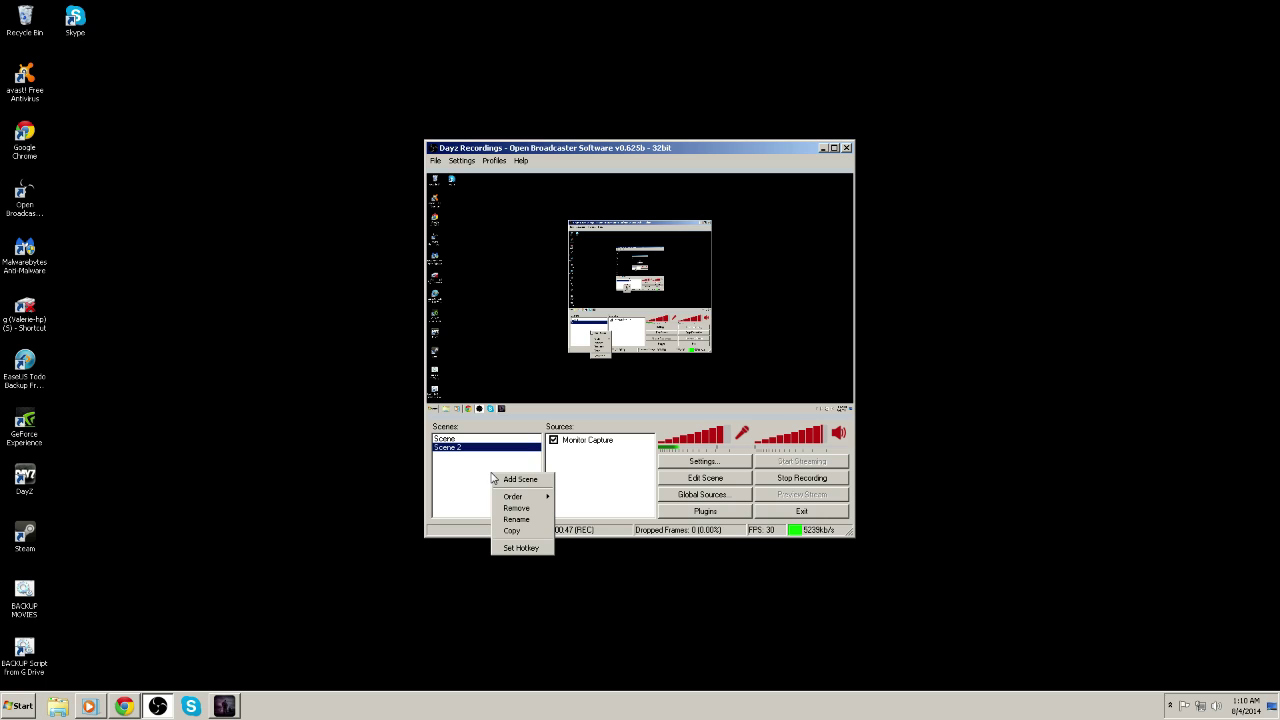
left_click(520, 479)
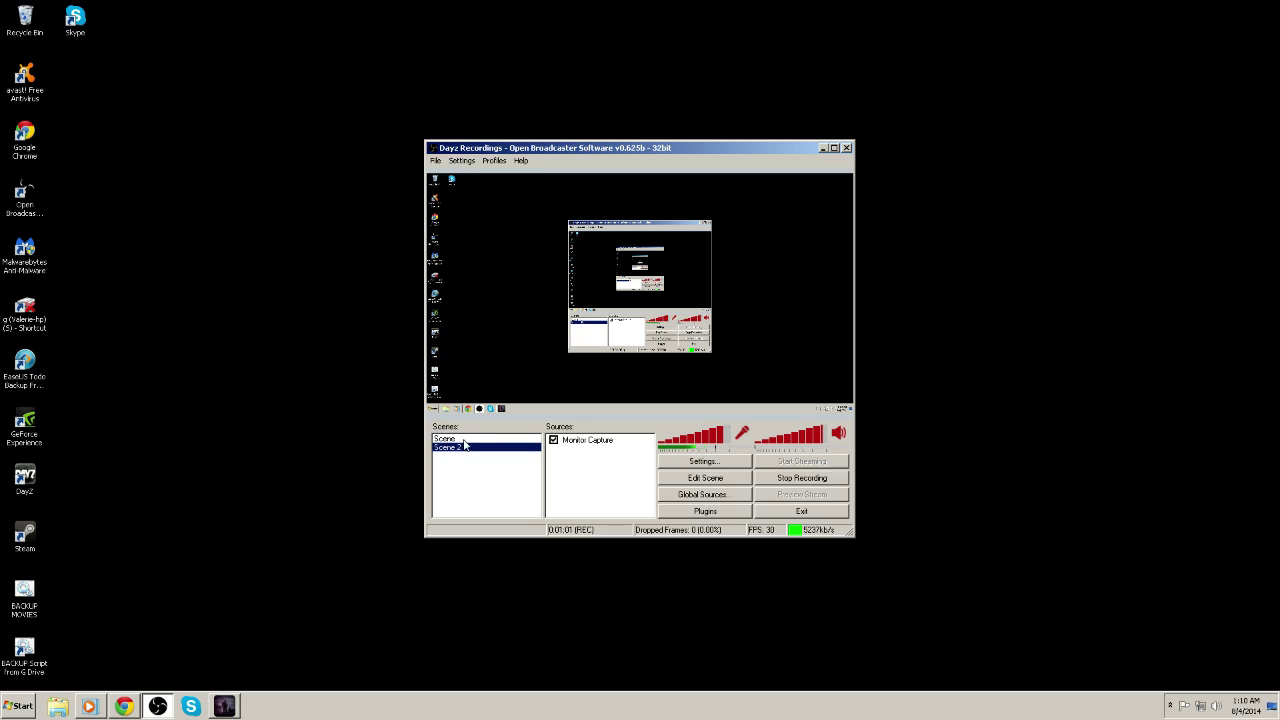
Add a Game Capture source named 'Dayz' to the Sources list and open its properties.
right_click(589, 459)
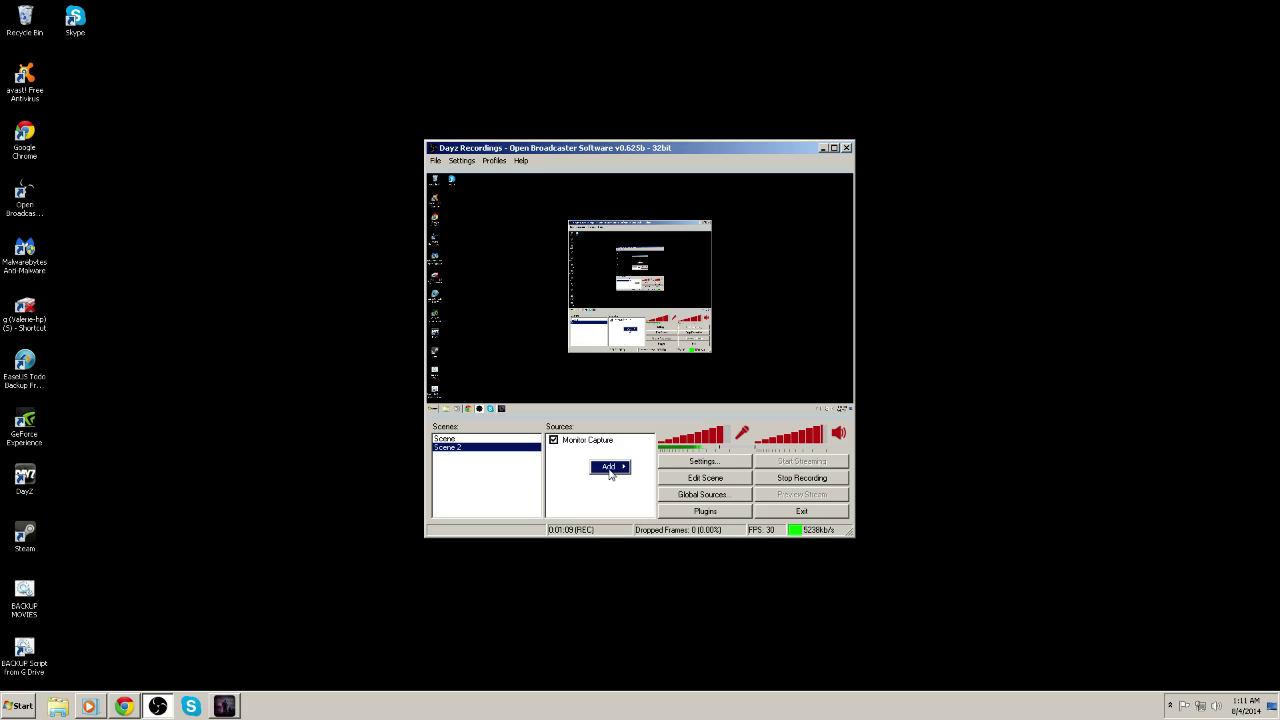
mouse_move(611, 473)
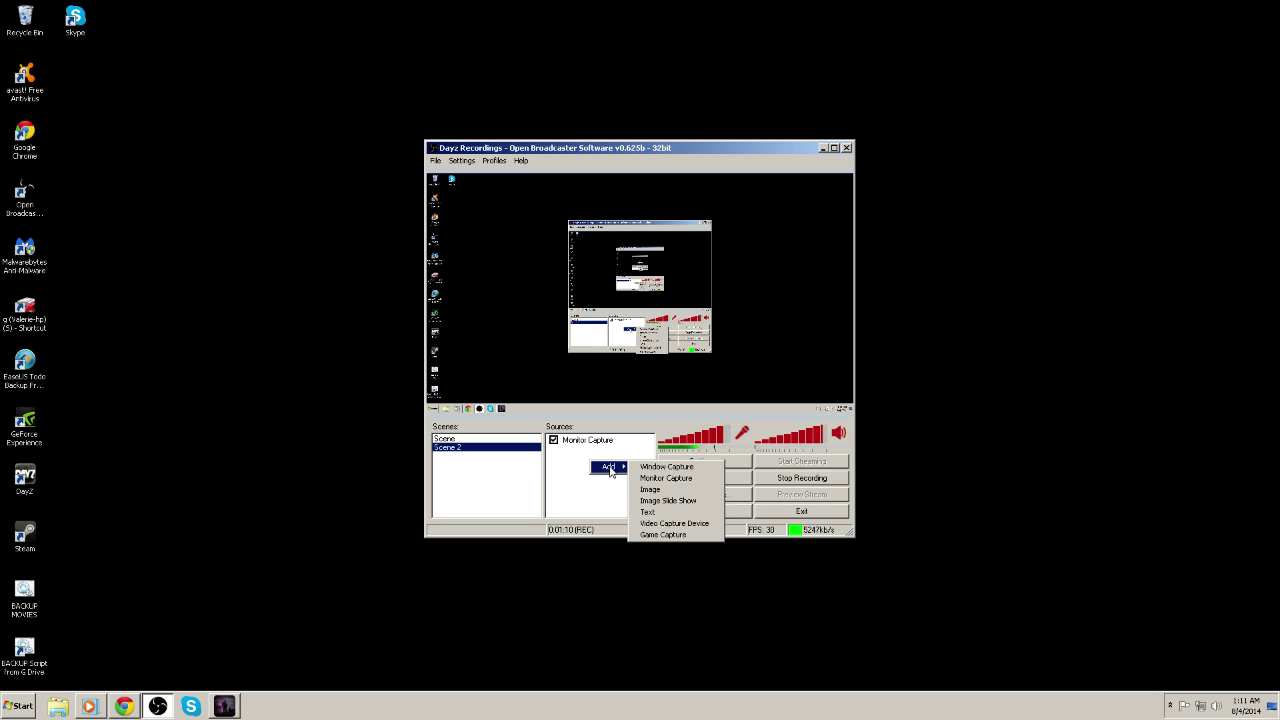
left_click(668, 535)
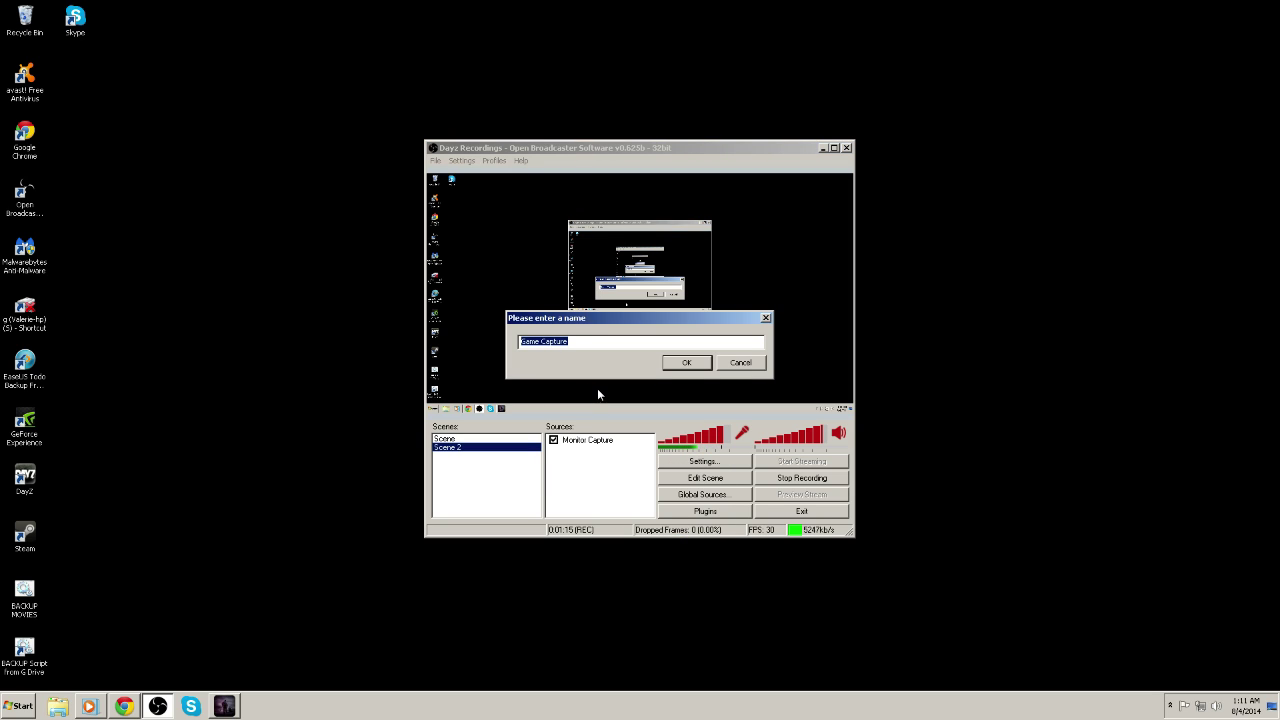
type("Dayz")
key("Return")
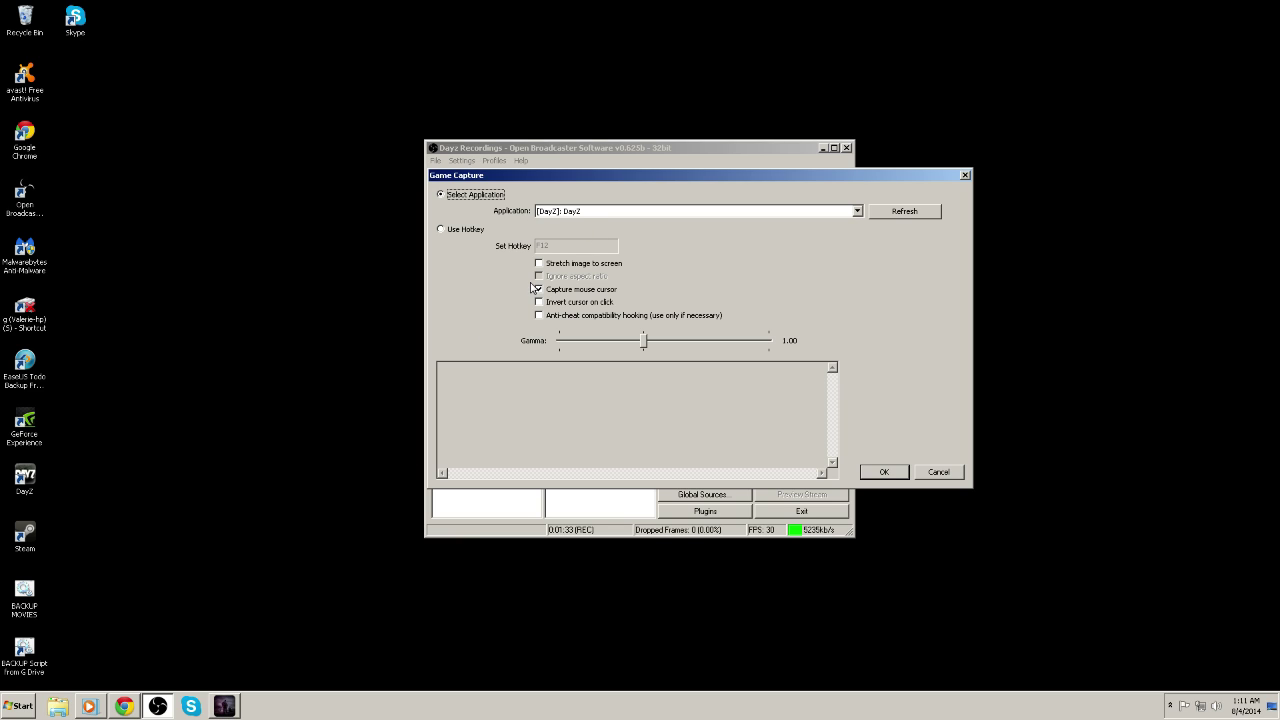
Set the Dayz game capture application to [DayZ]: DayZ and confirm with OK.
left_click(26, 479)
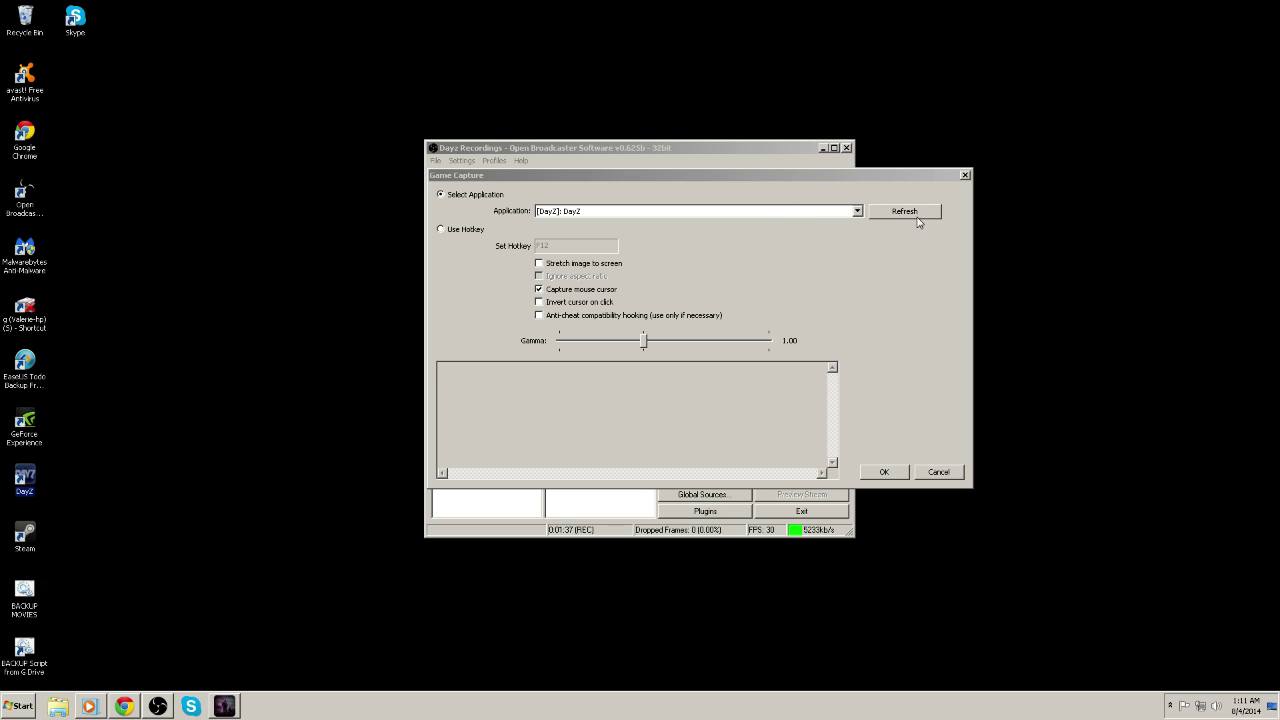
left_click(857, 212)
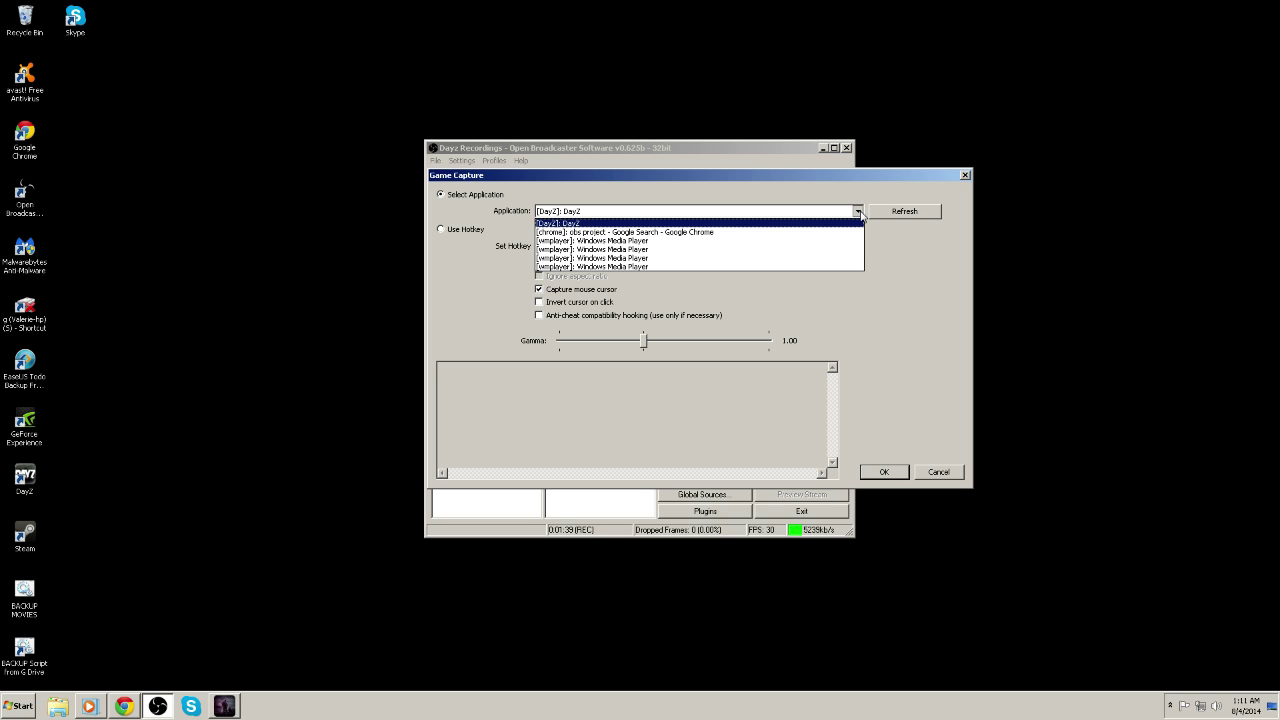
left_click(808, 223)
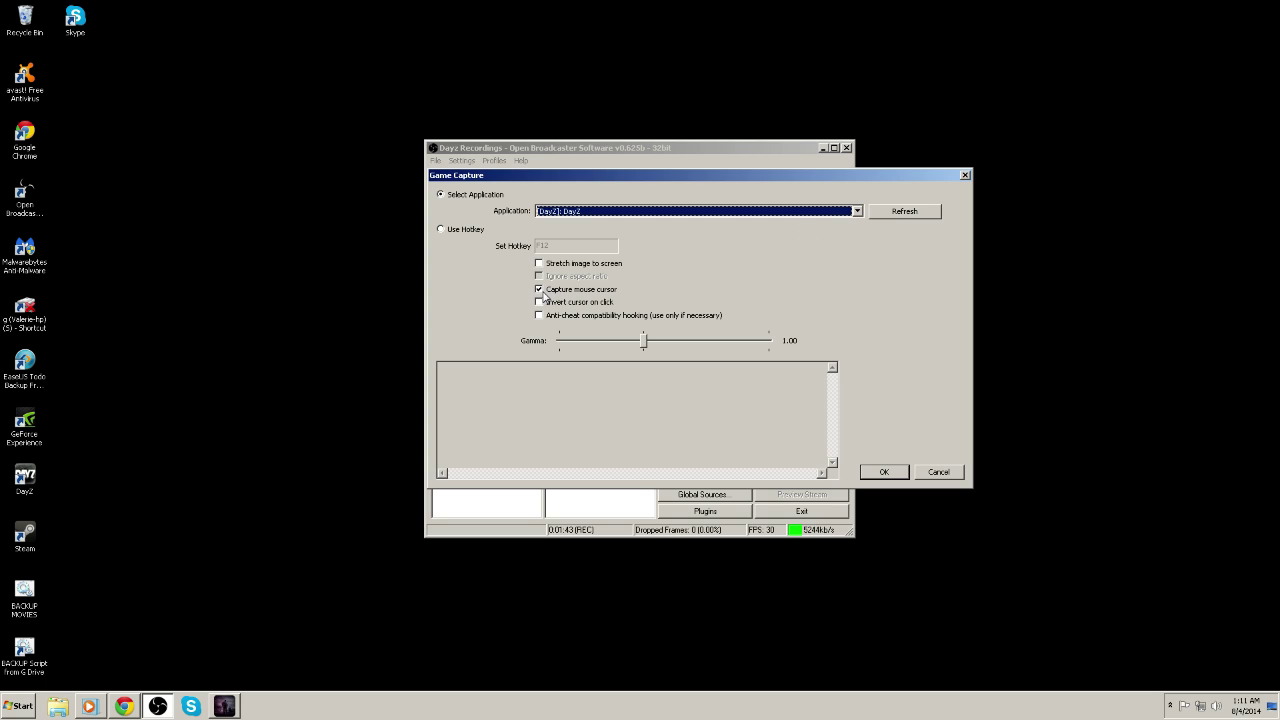
left_click(885, 472)
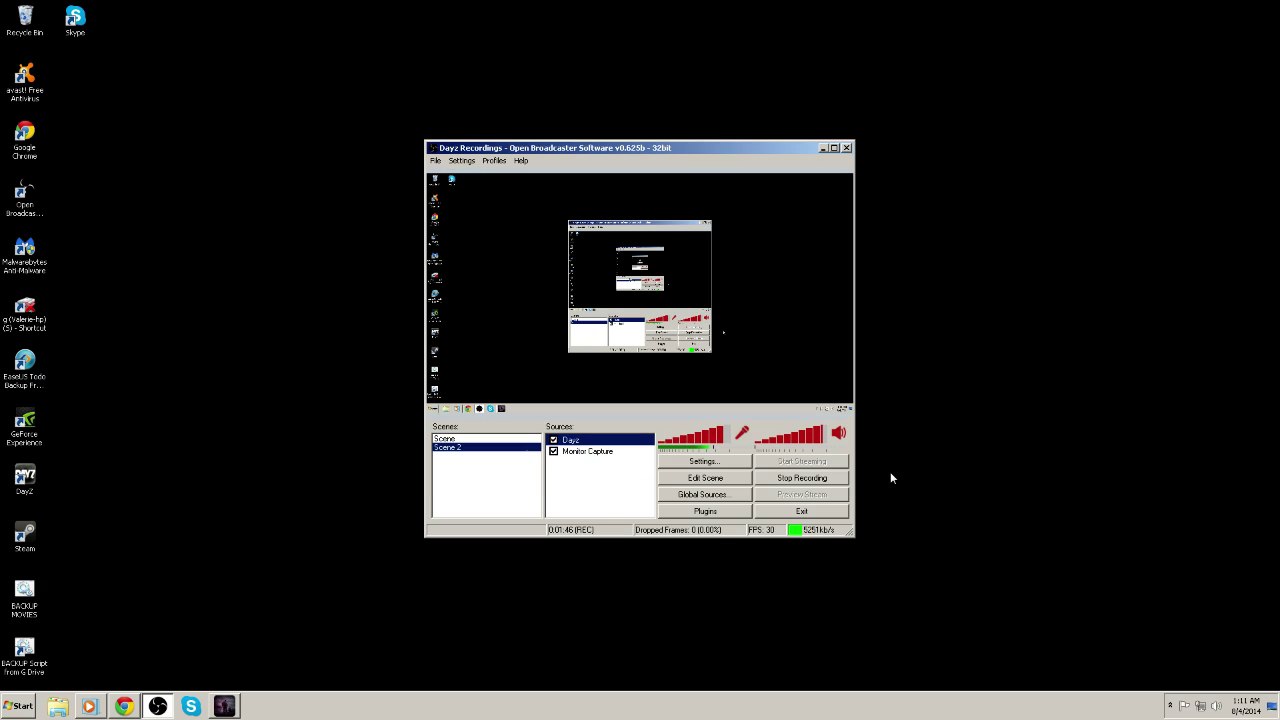
Open Settings, leave the language on English, and go to the Encoding page.
left_click(706, 463)
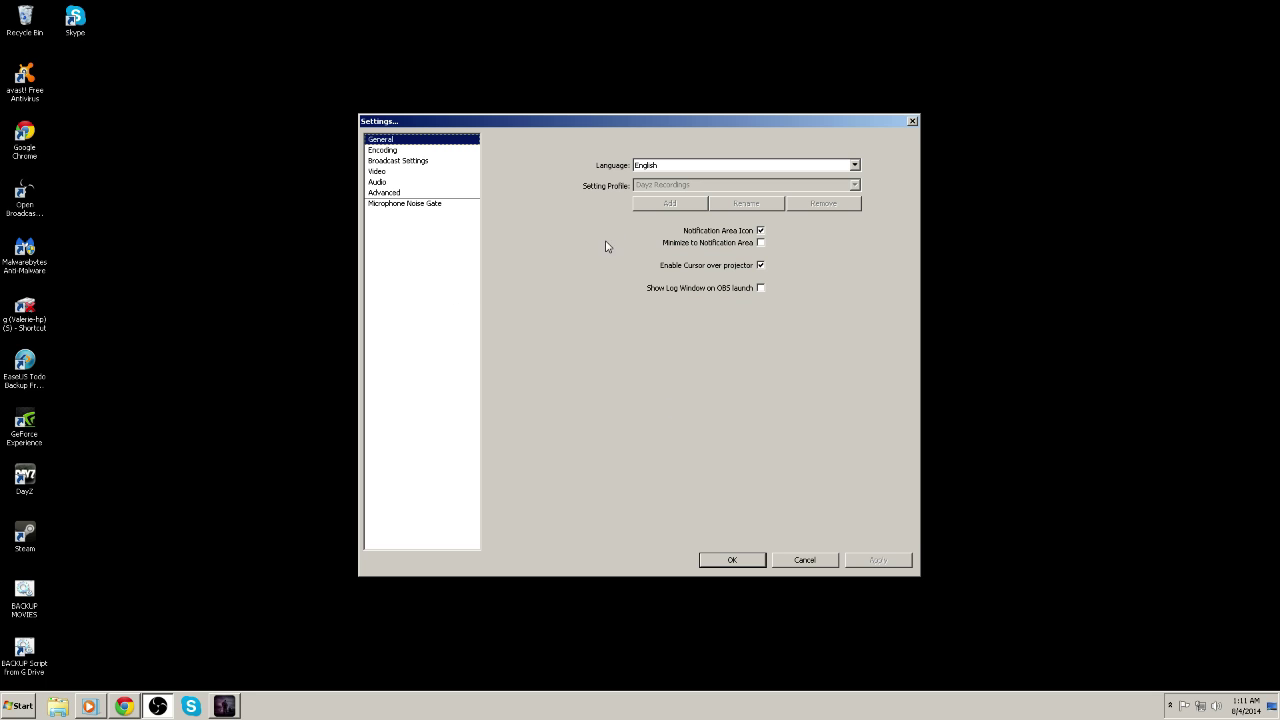
left_click(748, 168)
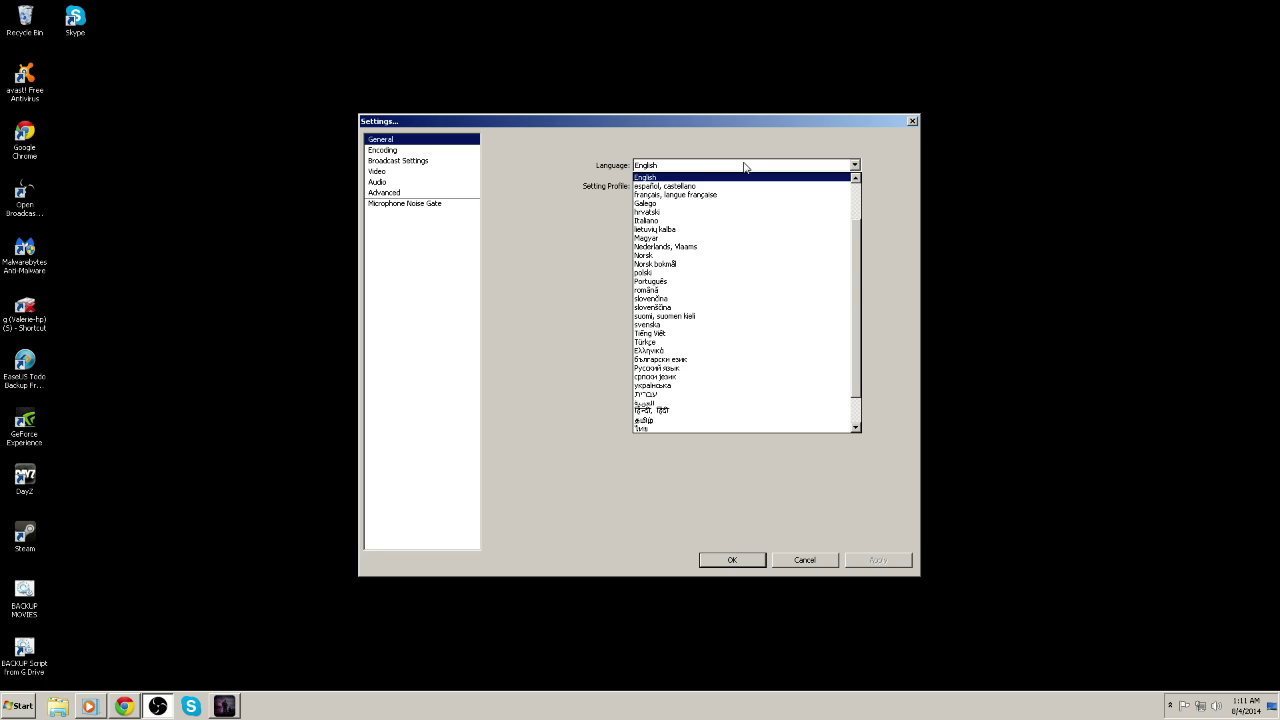
left_click(745, 167)
left_click(378, 150)
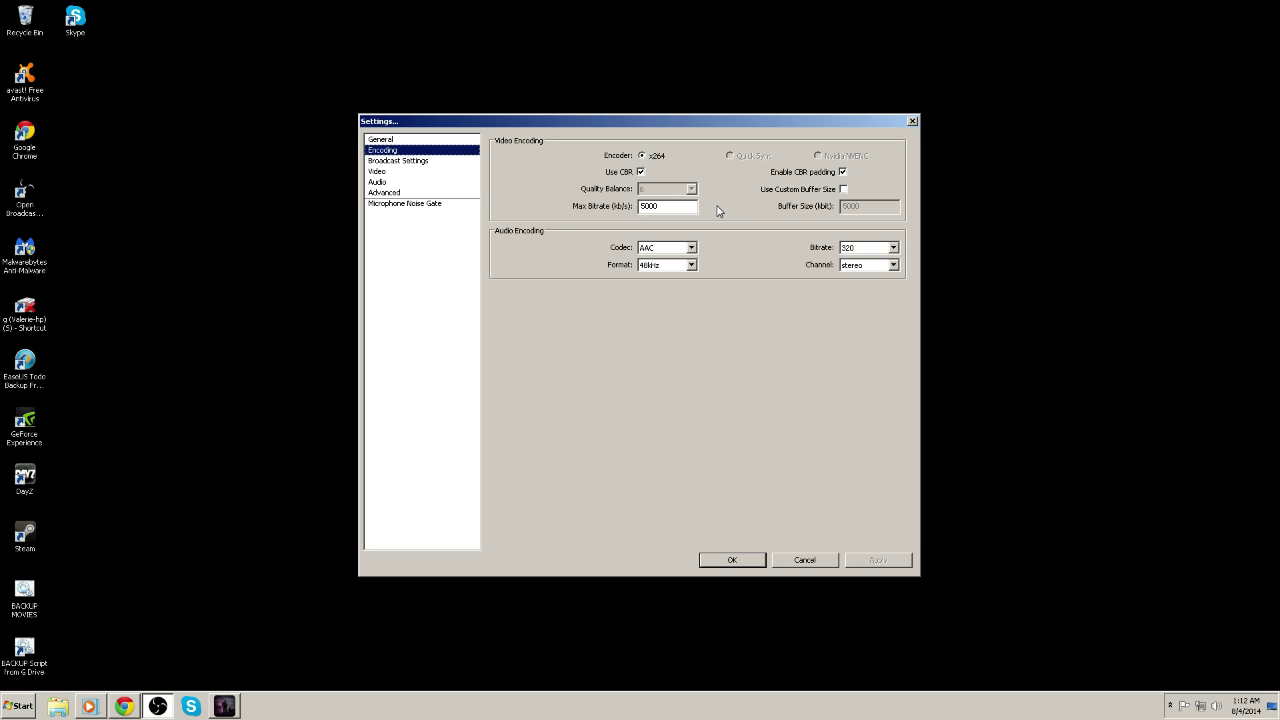
left_click(676, 207)
left_click_drag(676, 207, 582, 210)
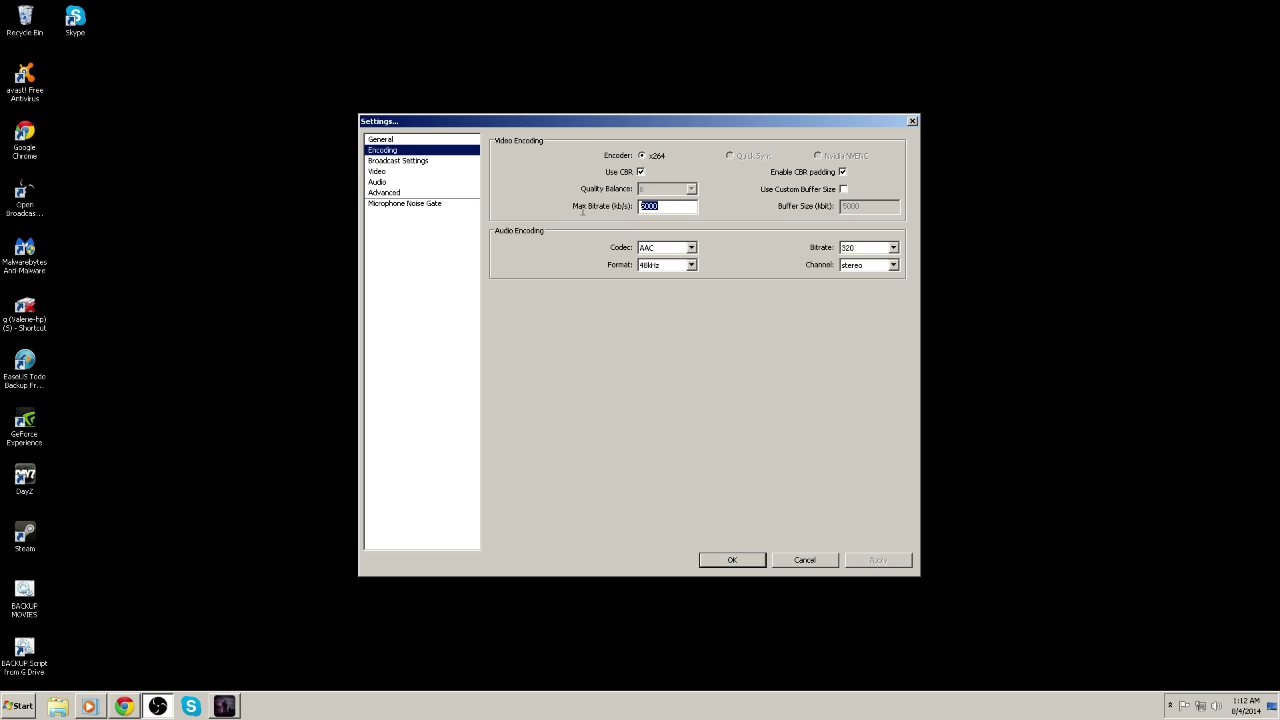
left_click(693, 209)
left_click_drag(673, 206, 628, 212)
Keep Broadcast Settings on File Output Only with the dayz.mp4 file path, and apply.
left_click(400, 161)
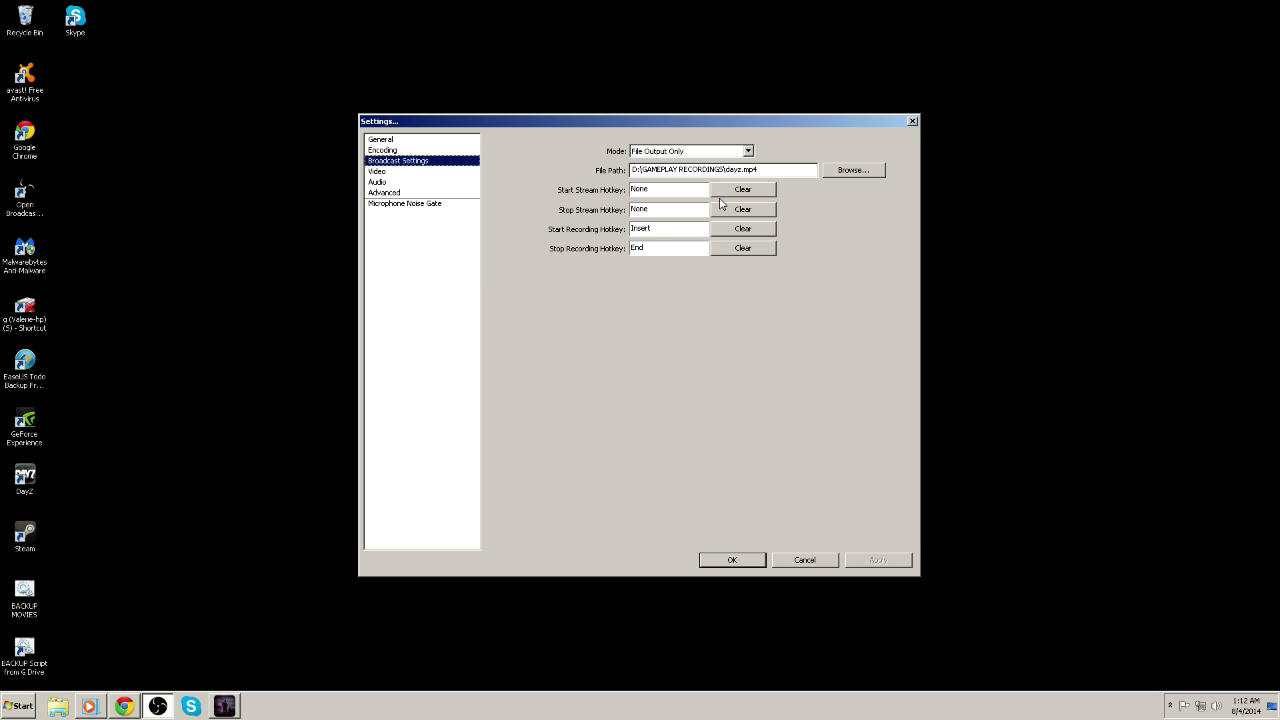
left_click(748, 151)
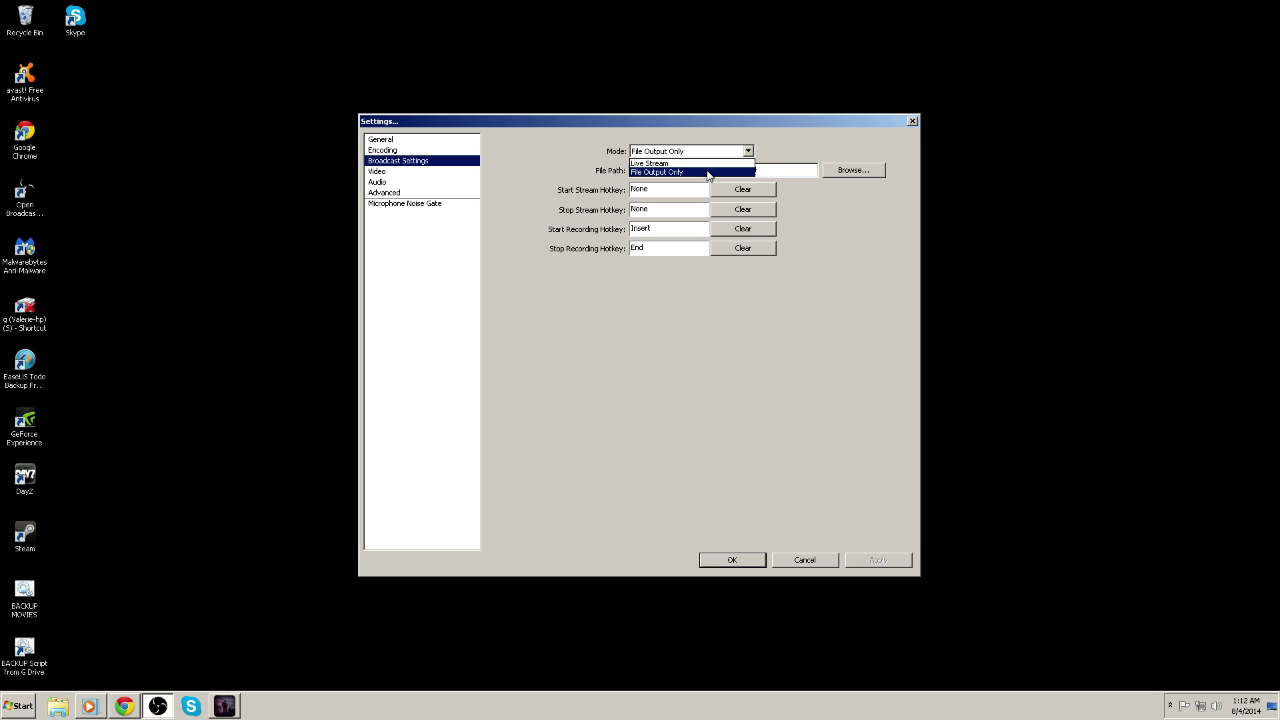
left_click(708, 172)
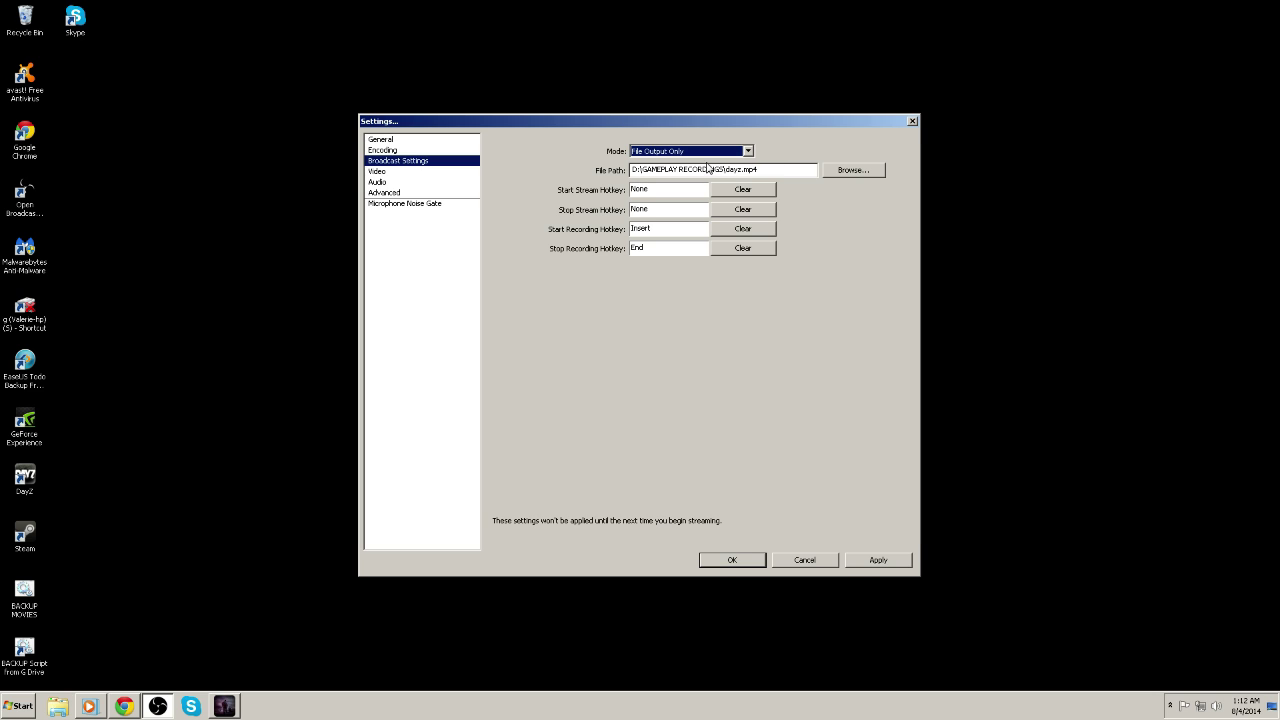
left_click_drag(632, 170, 833, 170)
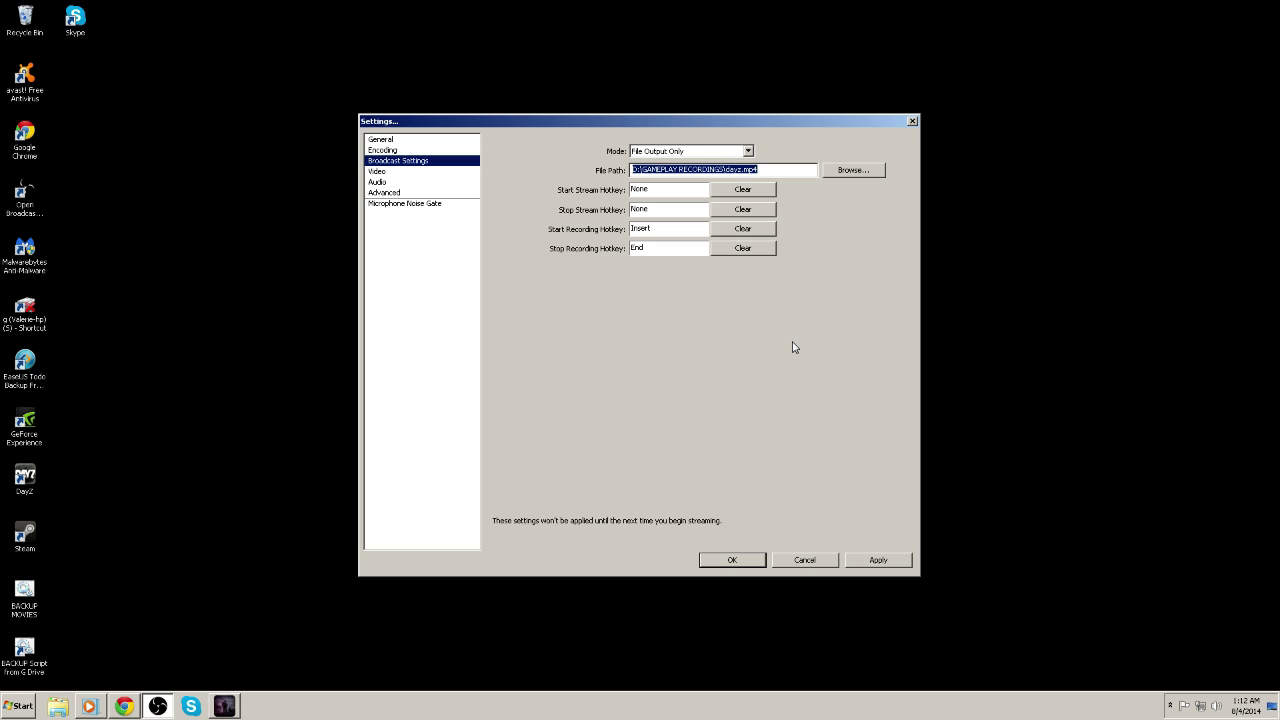
left_click(762, 171)
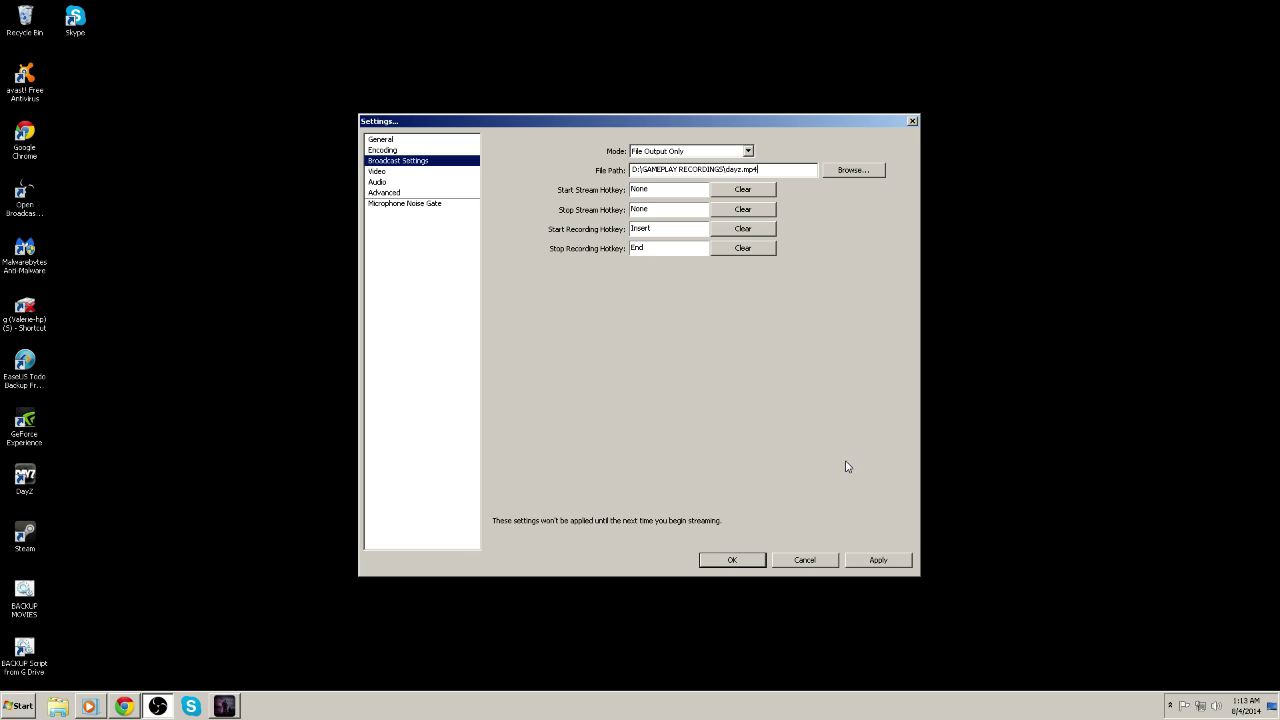
left_click(880, 562)
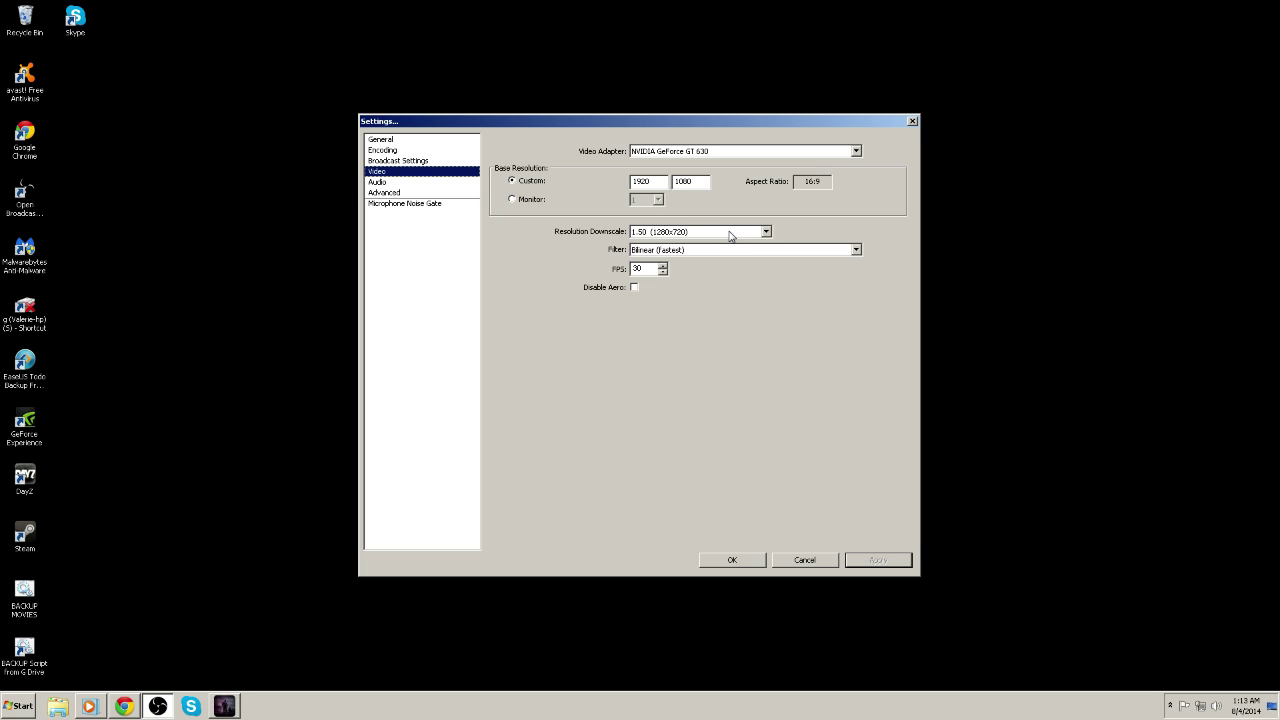
Keep the Video resolution downscale at 1.50 (1280x720) with FPS left at 30.
left_click(728, 233)
left_click(728, 234)
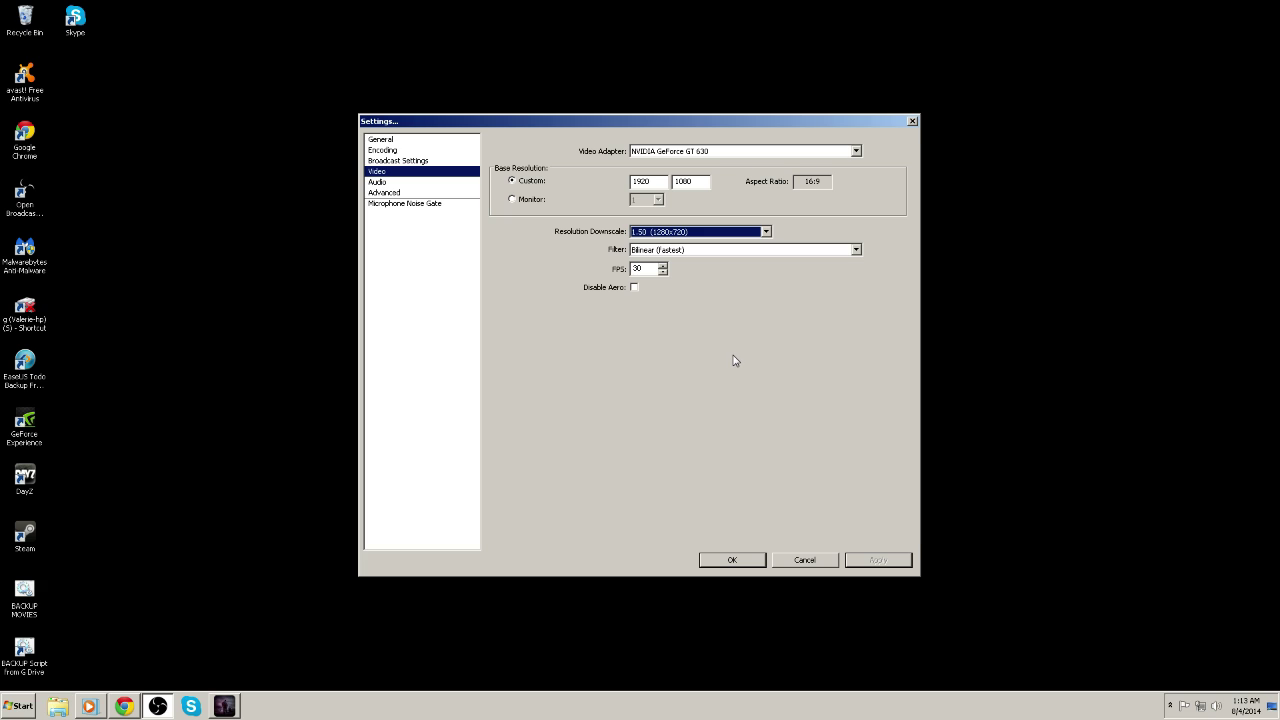
On the Audio page, keep Default desktop audio and the High Definition Audio Device microphone.
left_click(379, 183)
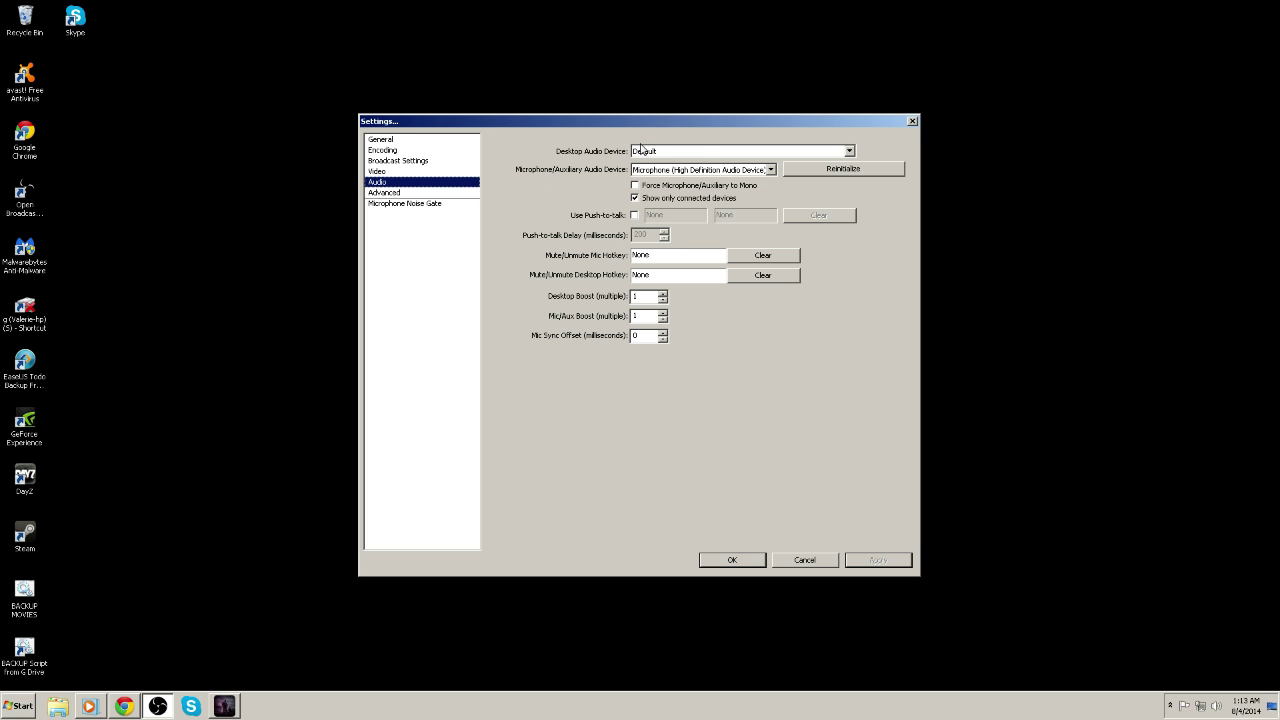
left_click(688, 153)
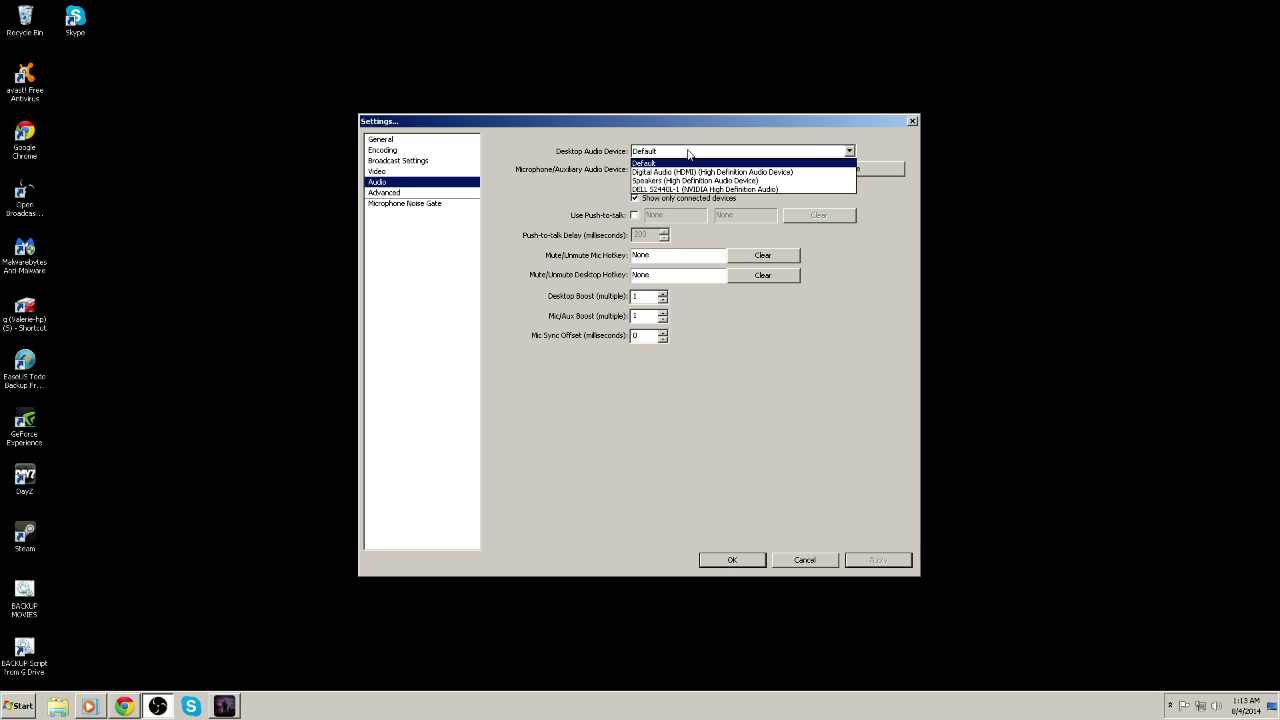
left_click(688, 153)
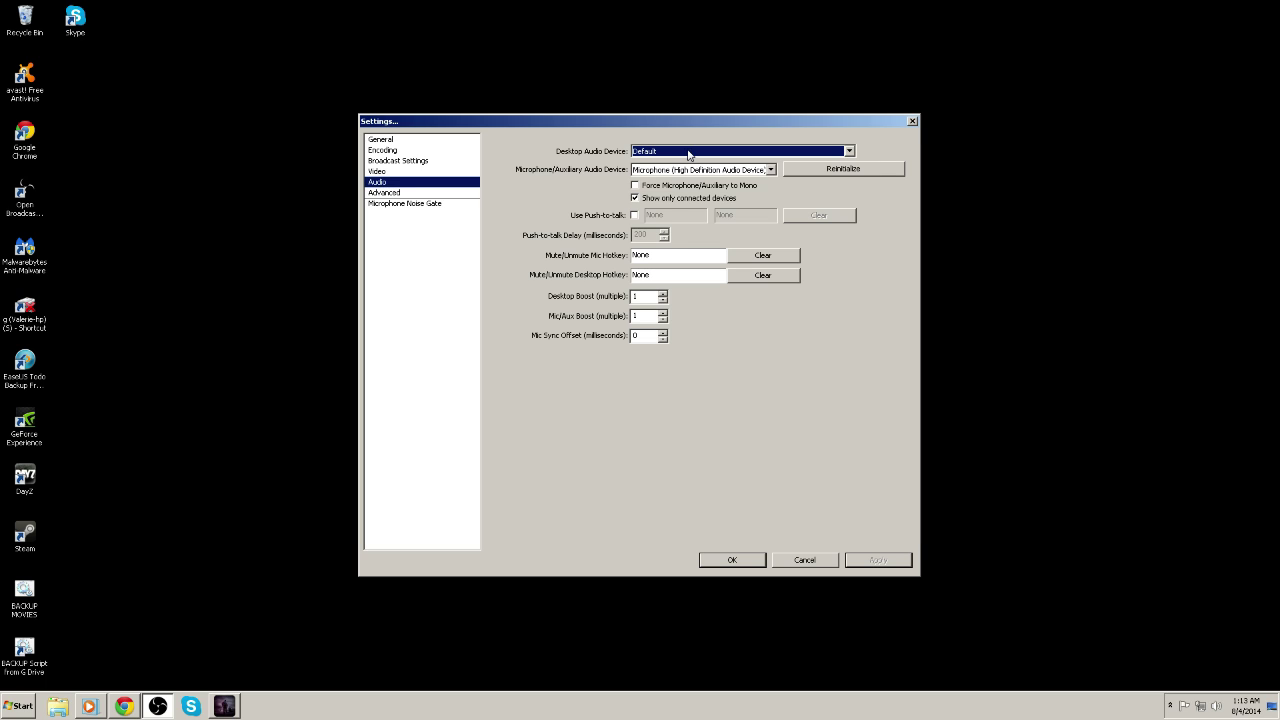
left_click(686, 172)
left_click(686, 175)
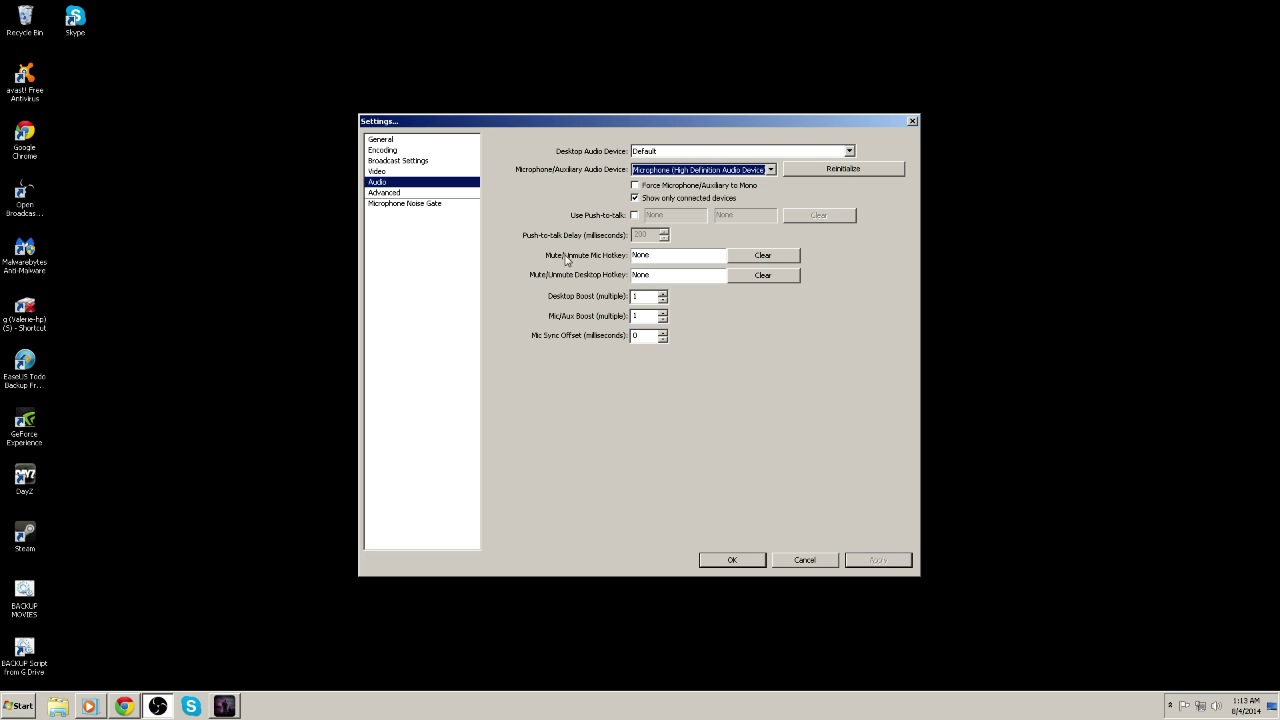
Review the Advanced settings page, then close Settings with OK.
left_click(385, 193)
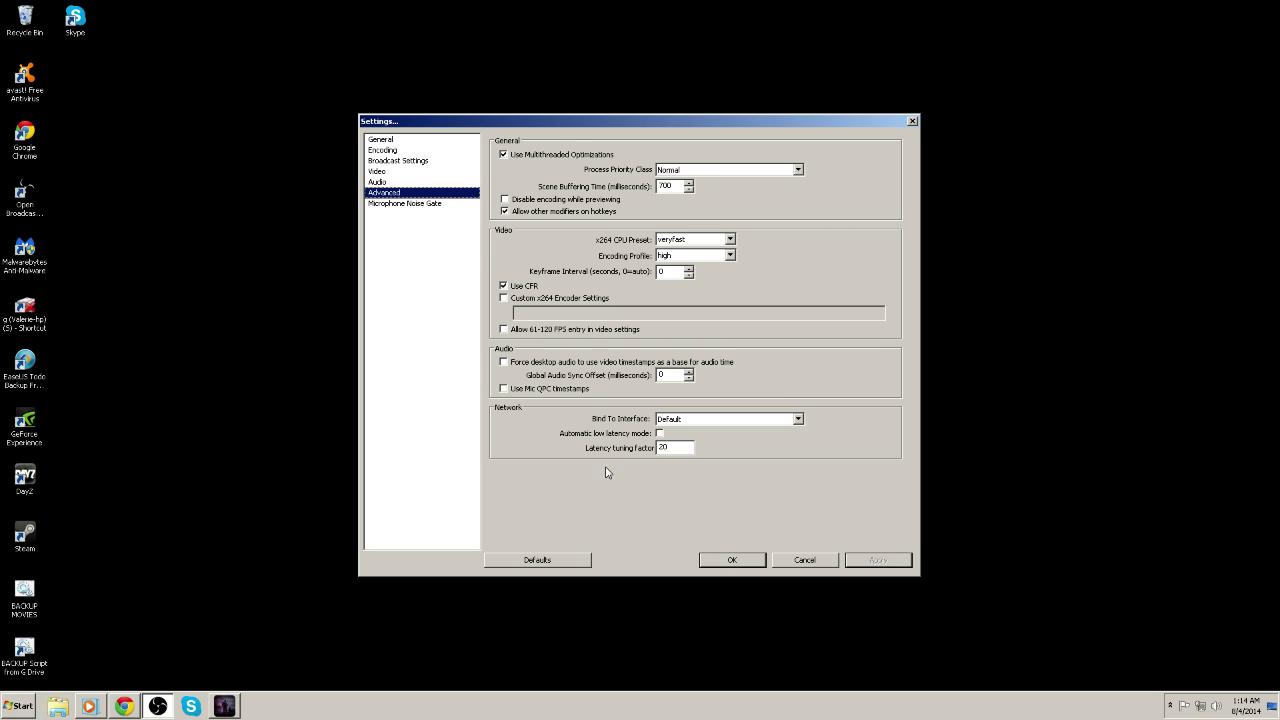
left_click(731, 560)
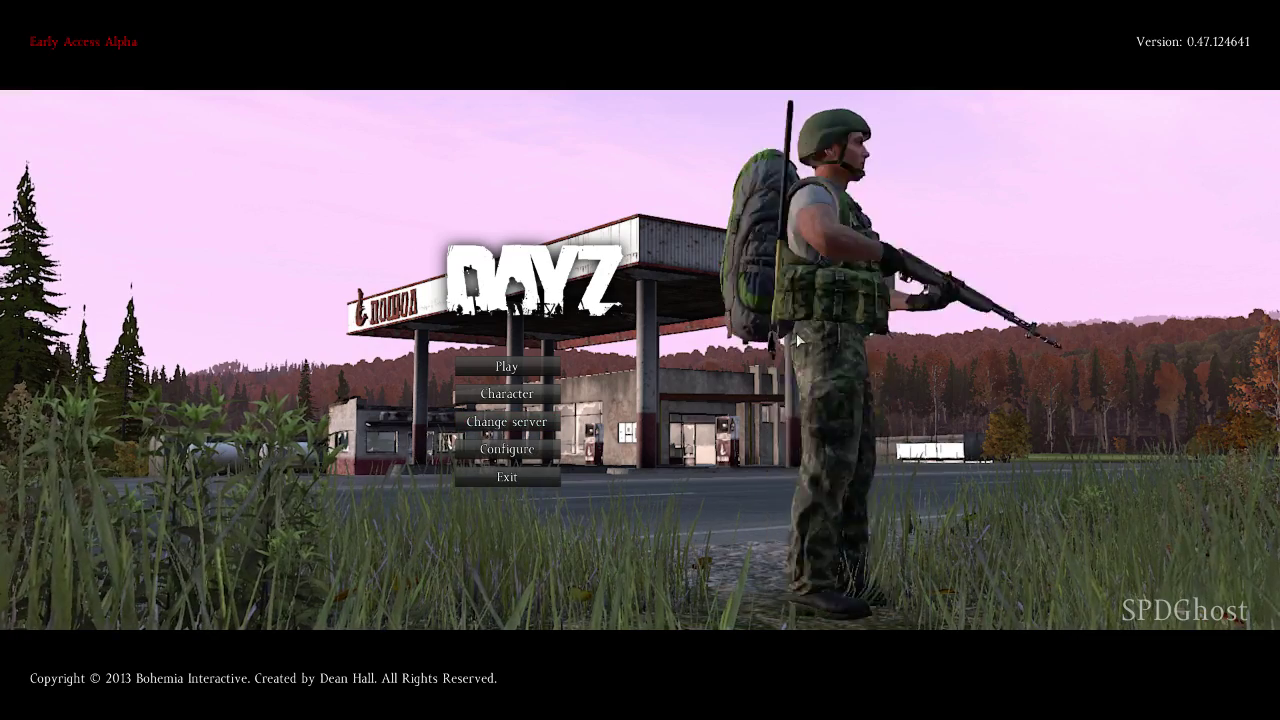
Open the DayZ server browser through Change server on the main menu.
left_click(490, 424)
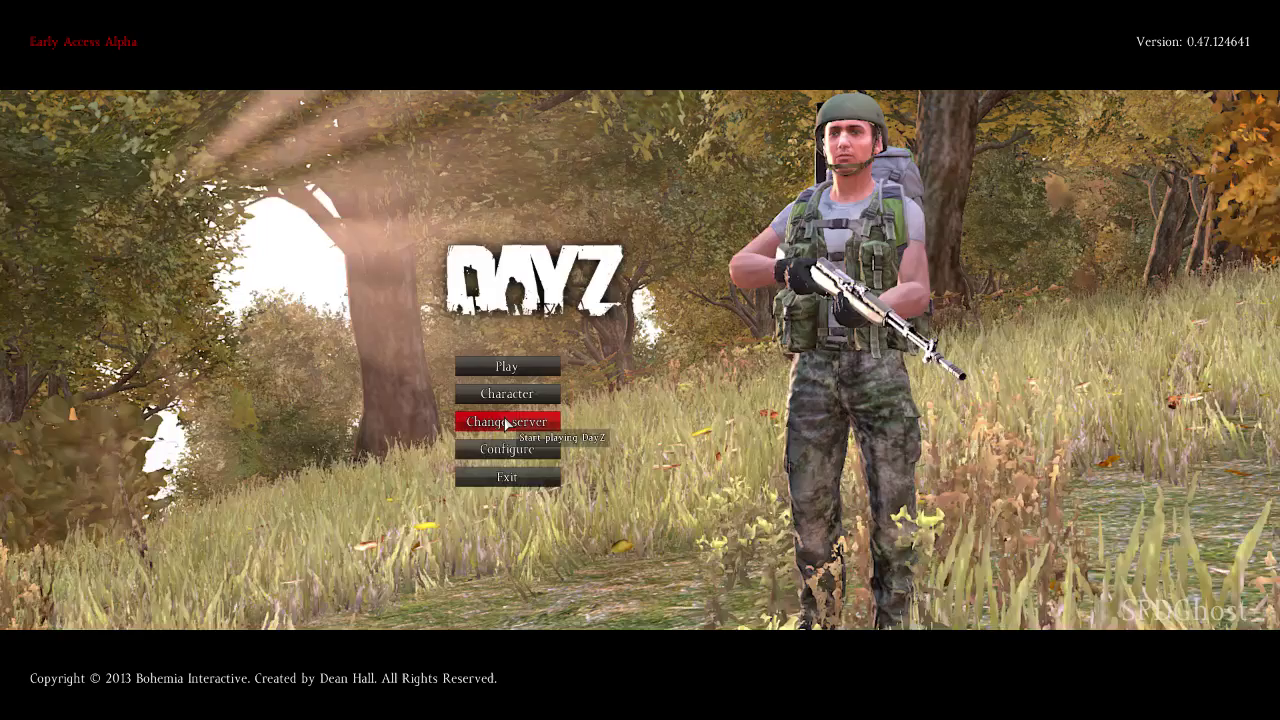
left_click(506, 424)
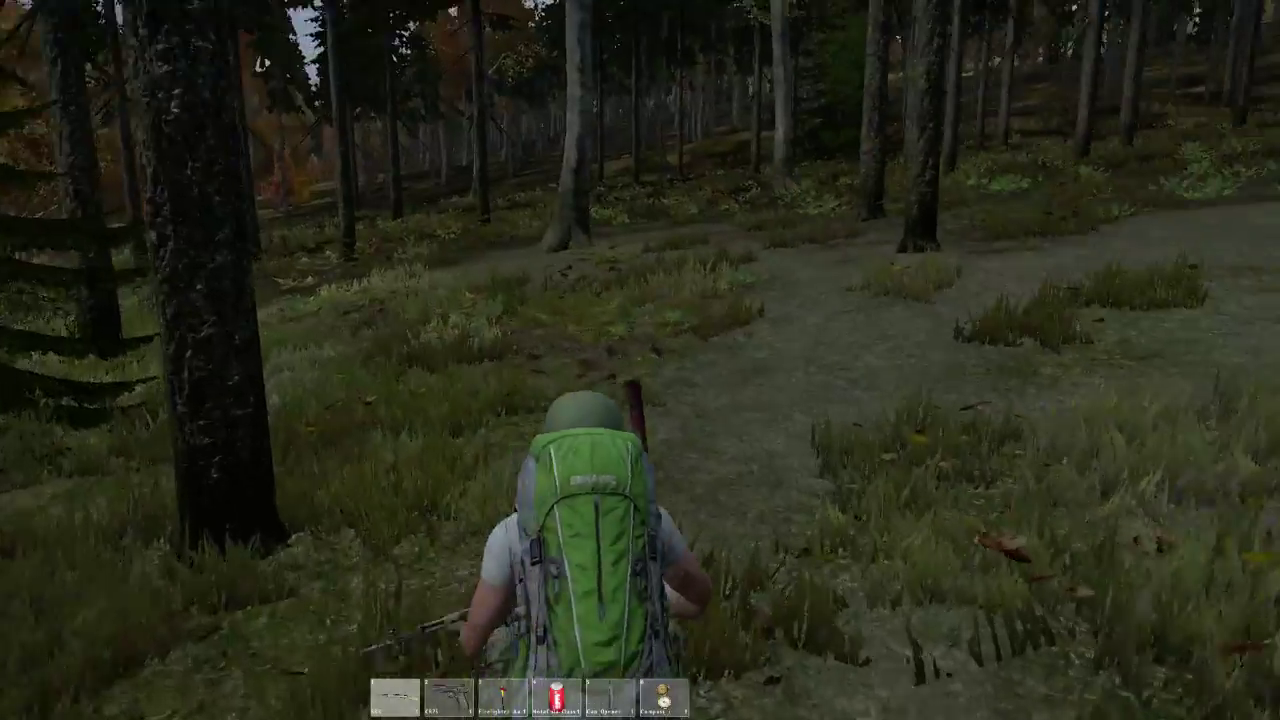
Walk the crouched survivor forward through the trees and up the grassy slope, then pause with Esc.
key("w")
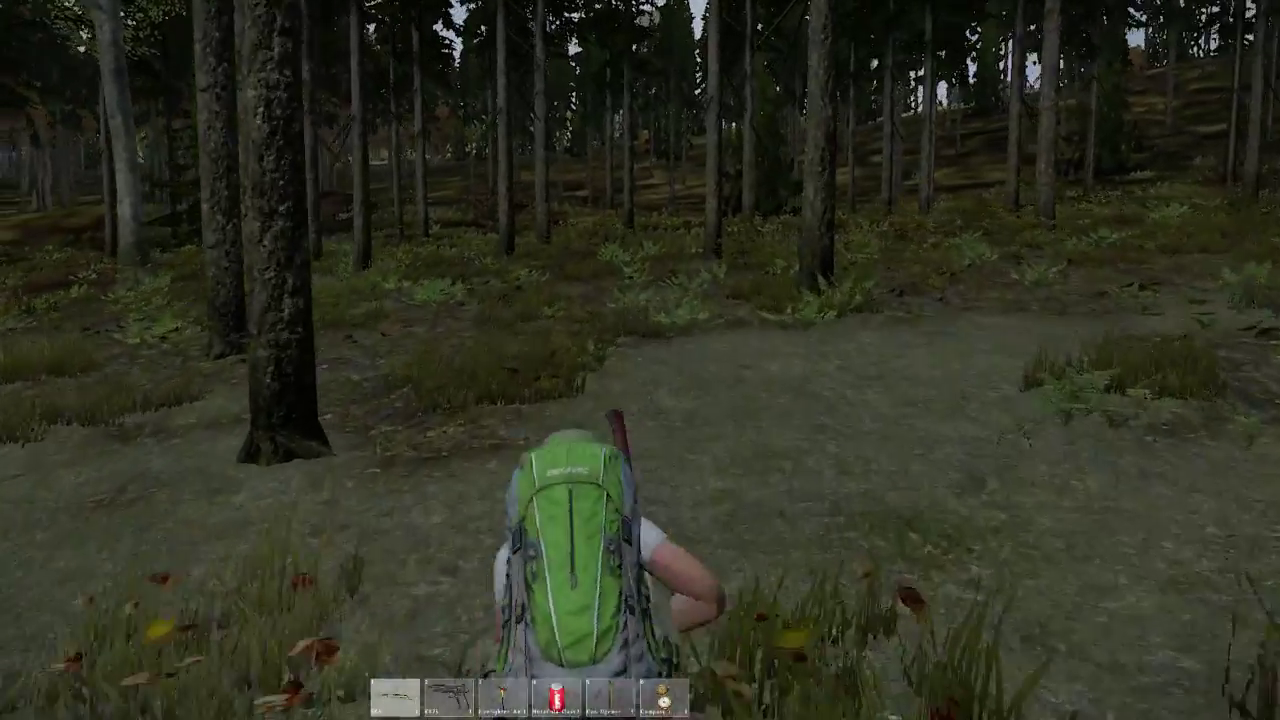
key("w")
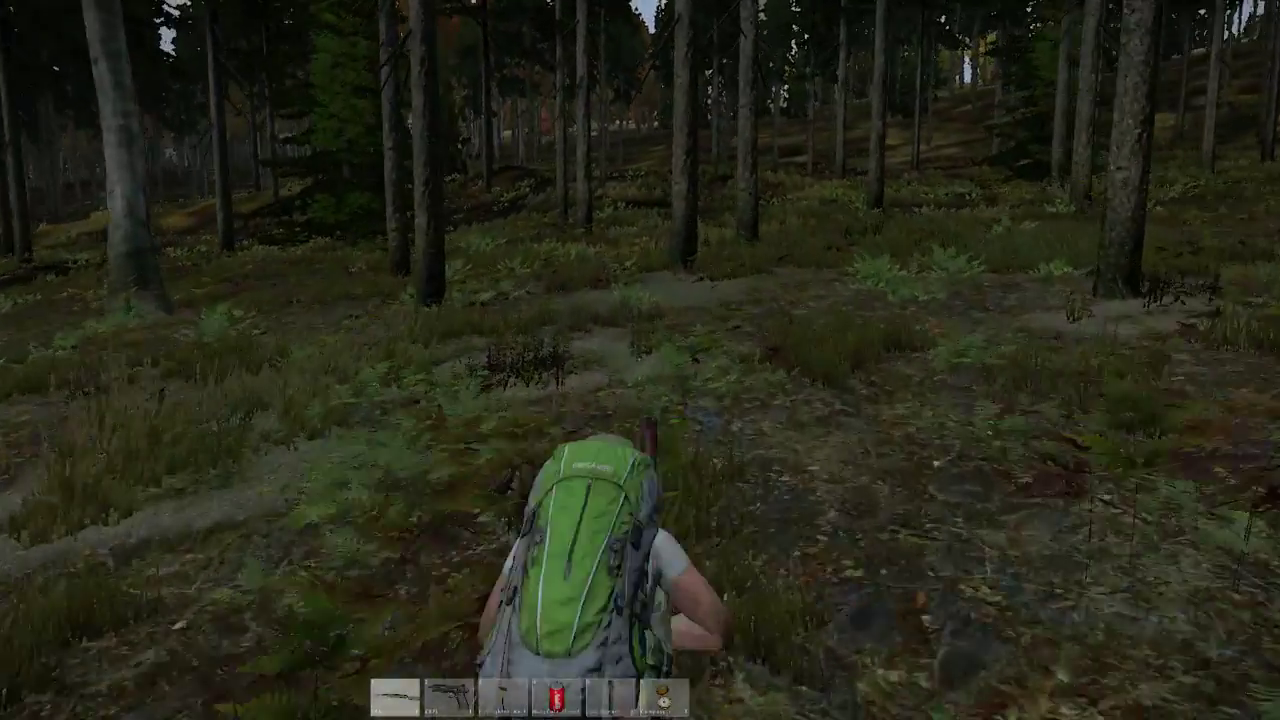
key("w")
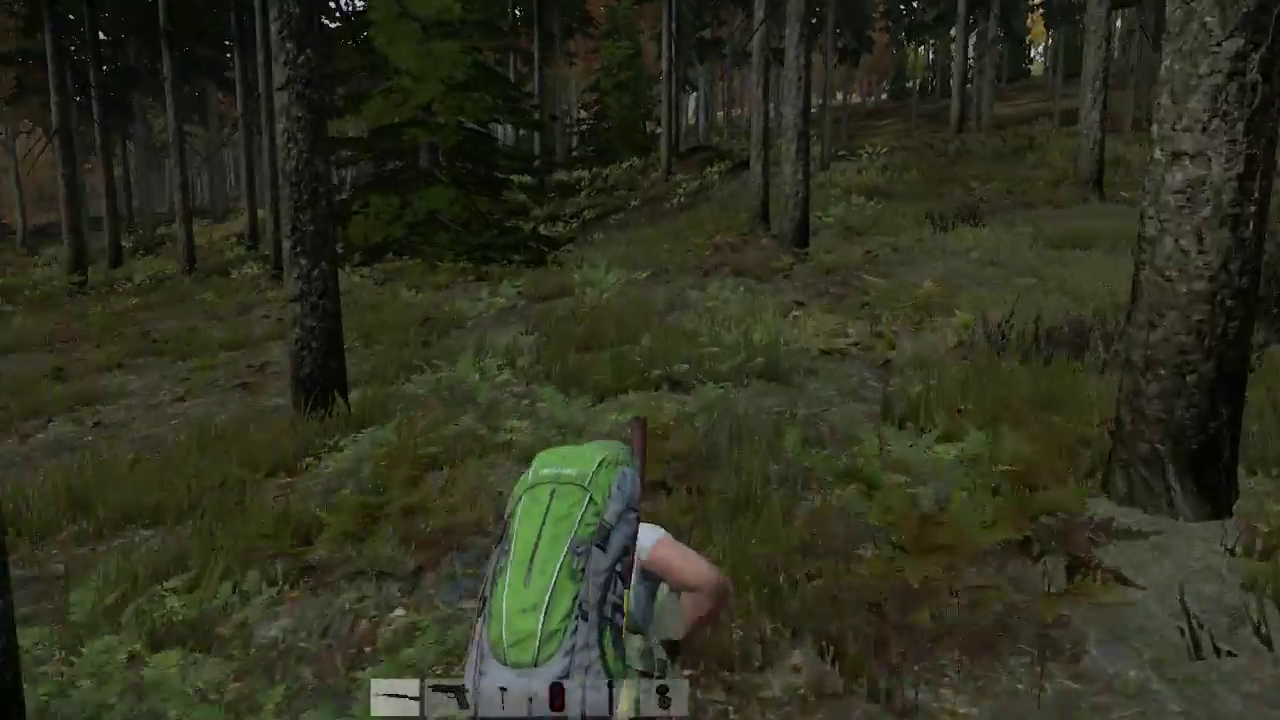
key("w")
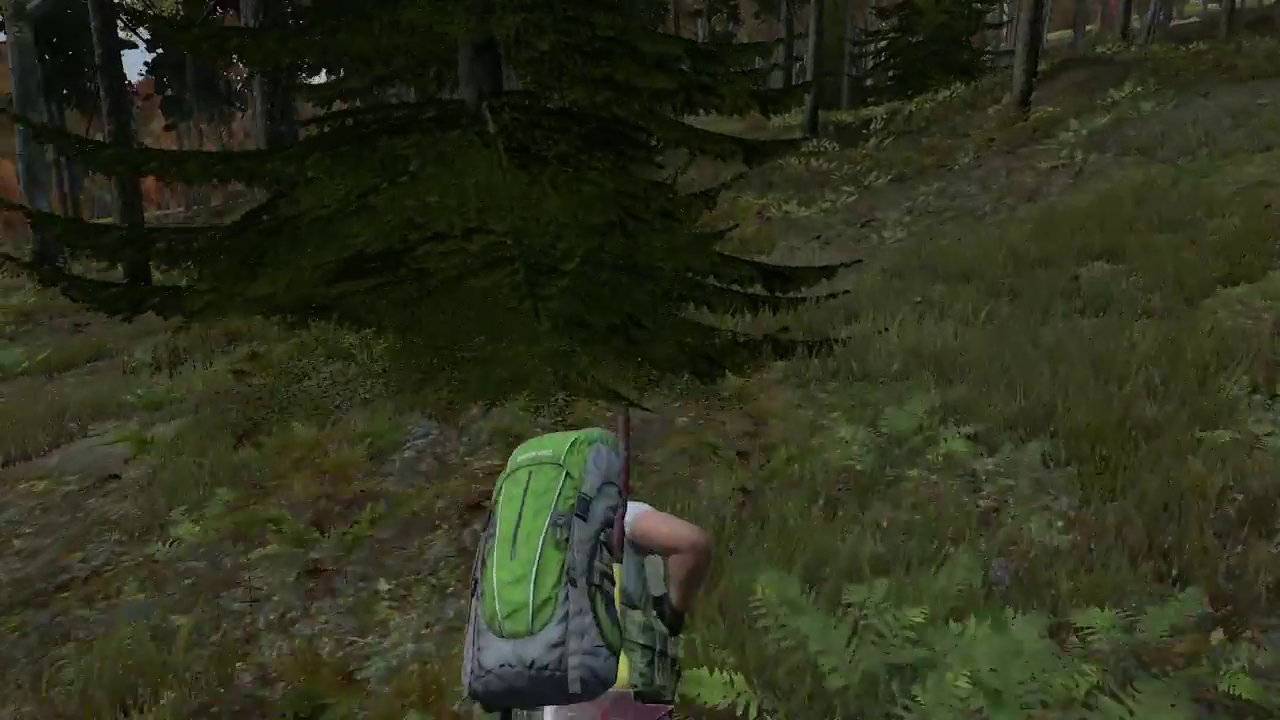
key("w")
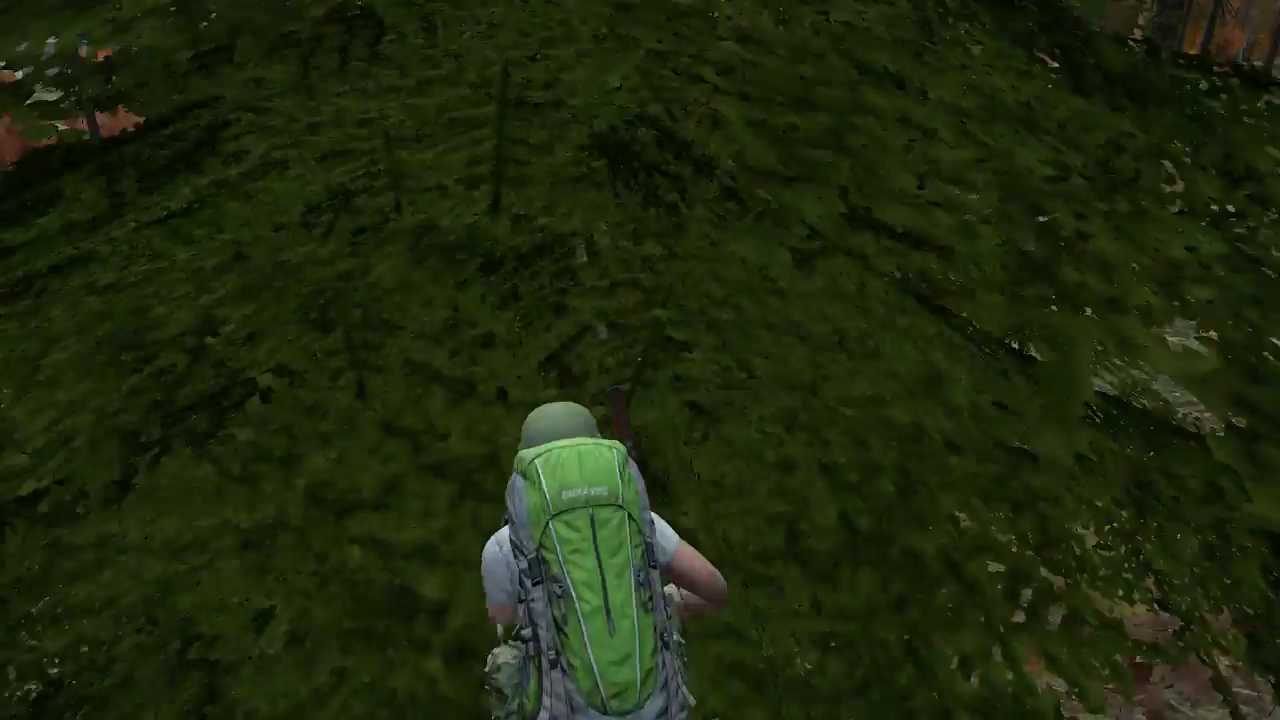
key("w")
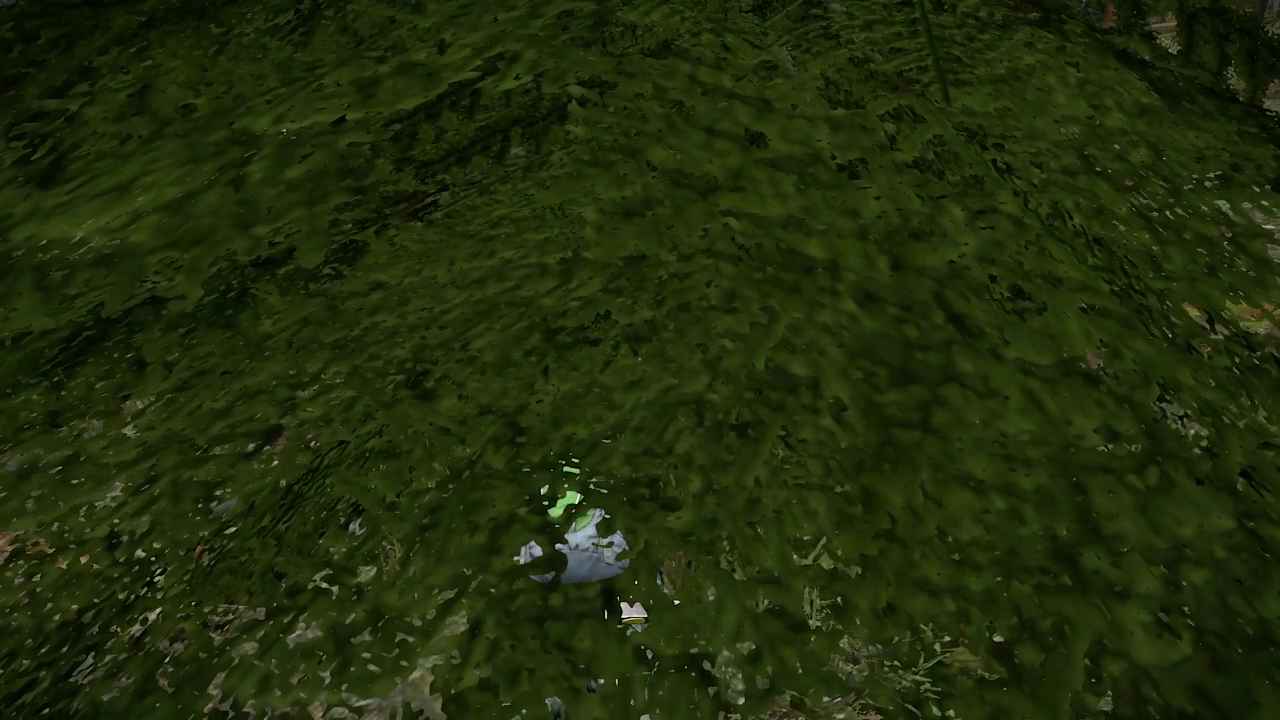
key("Escape")
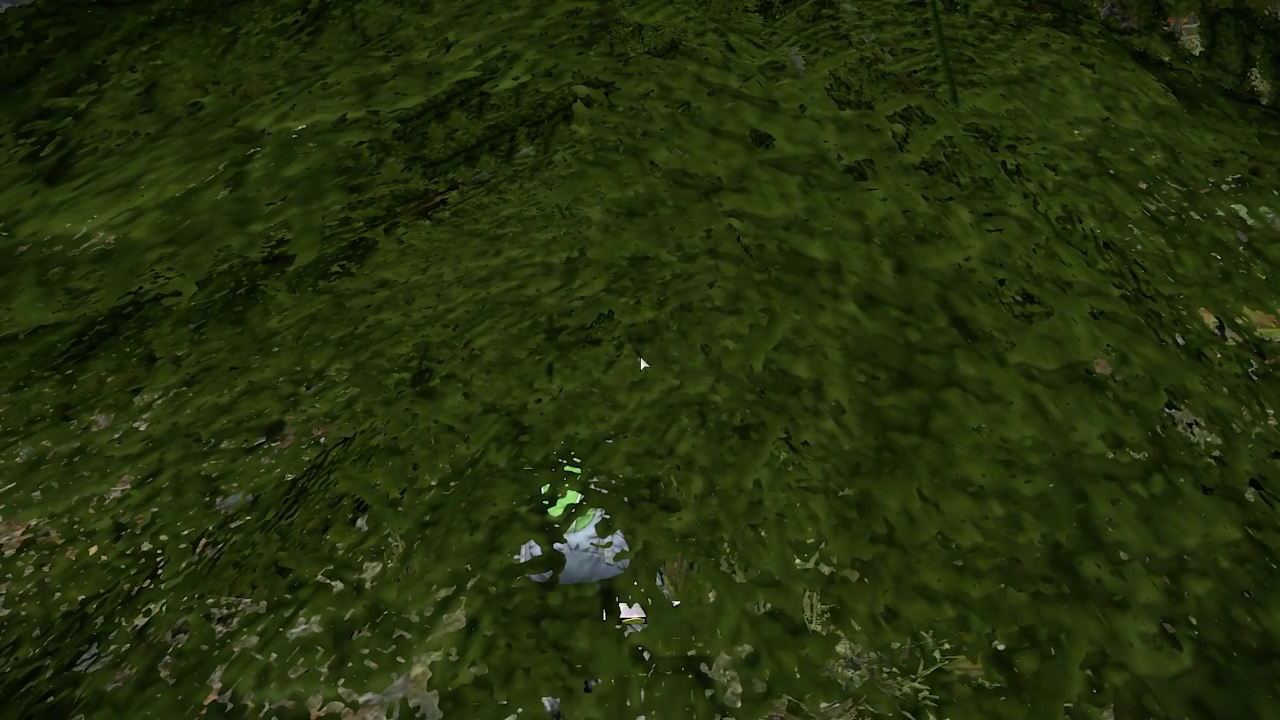
Exit the mission, confirm returning to the lobby, and show the Internet server list.
left_click(634, 360)
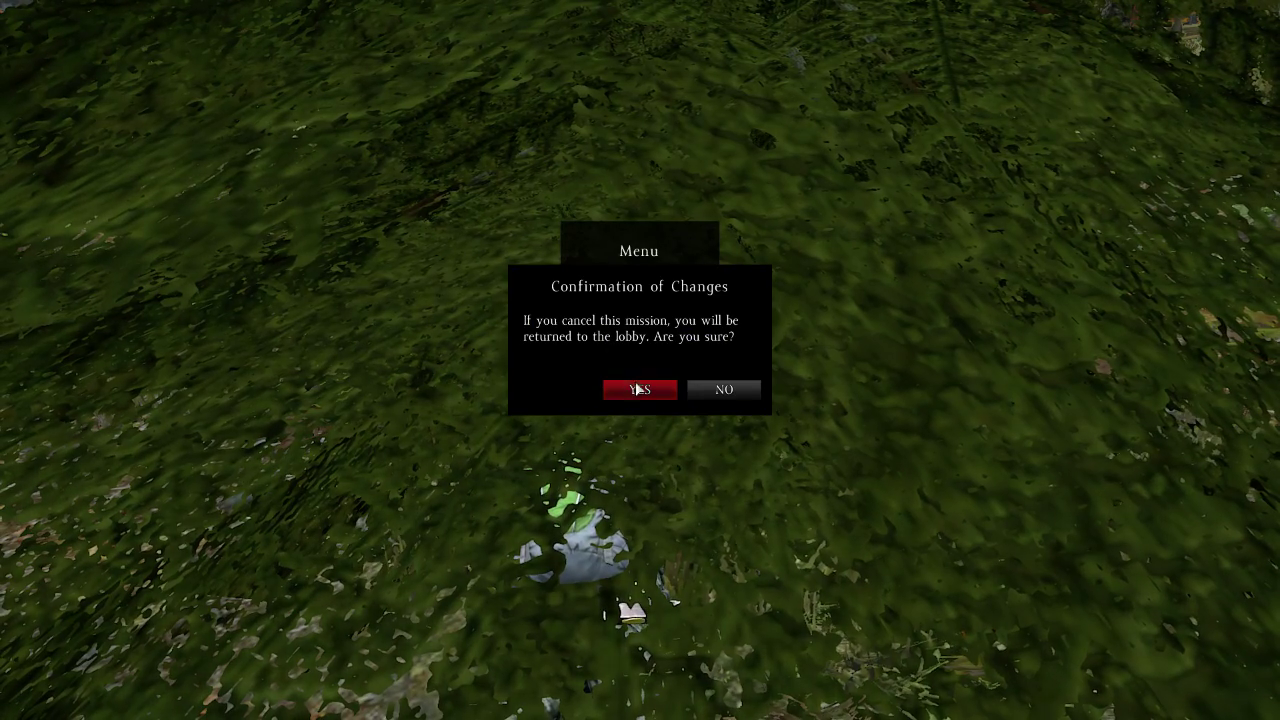
left_click(637, 390)
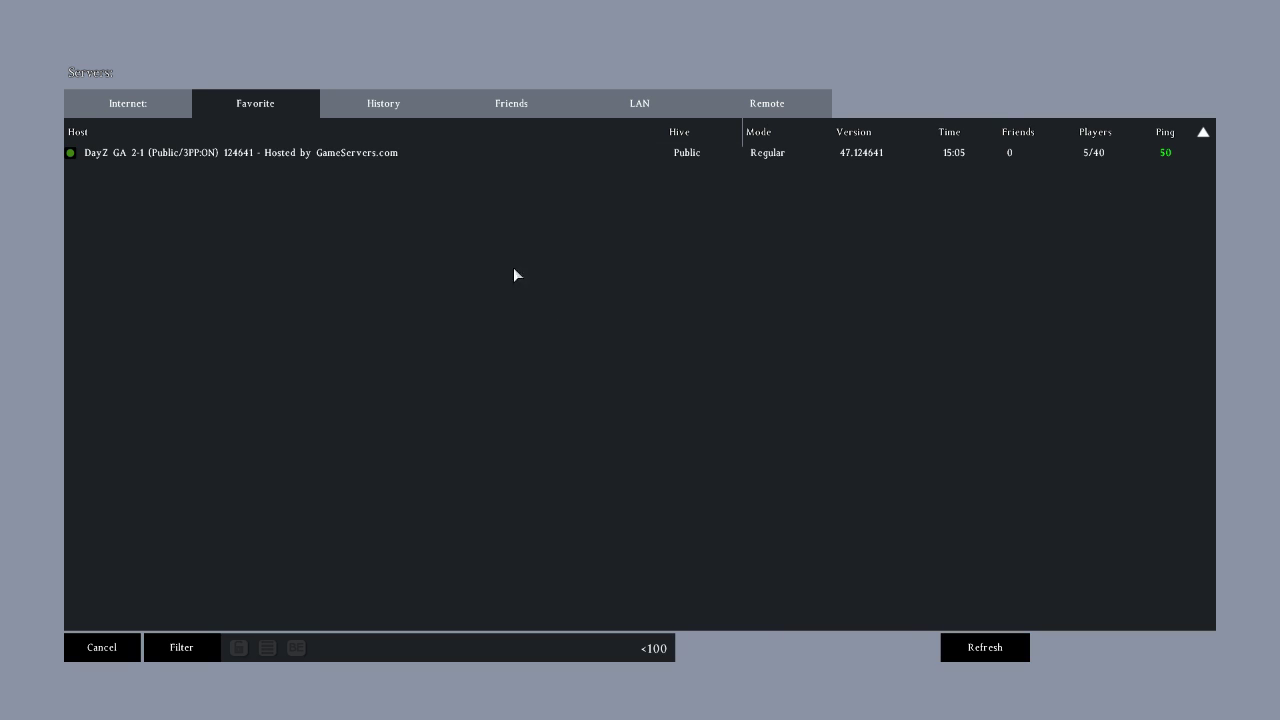
left_click(125, 107)
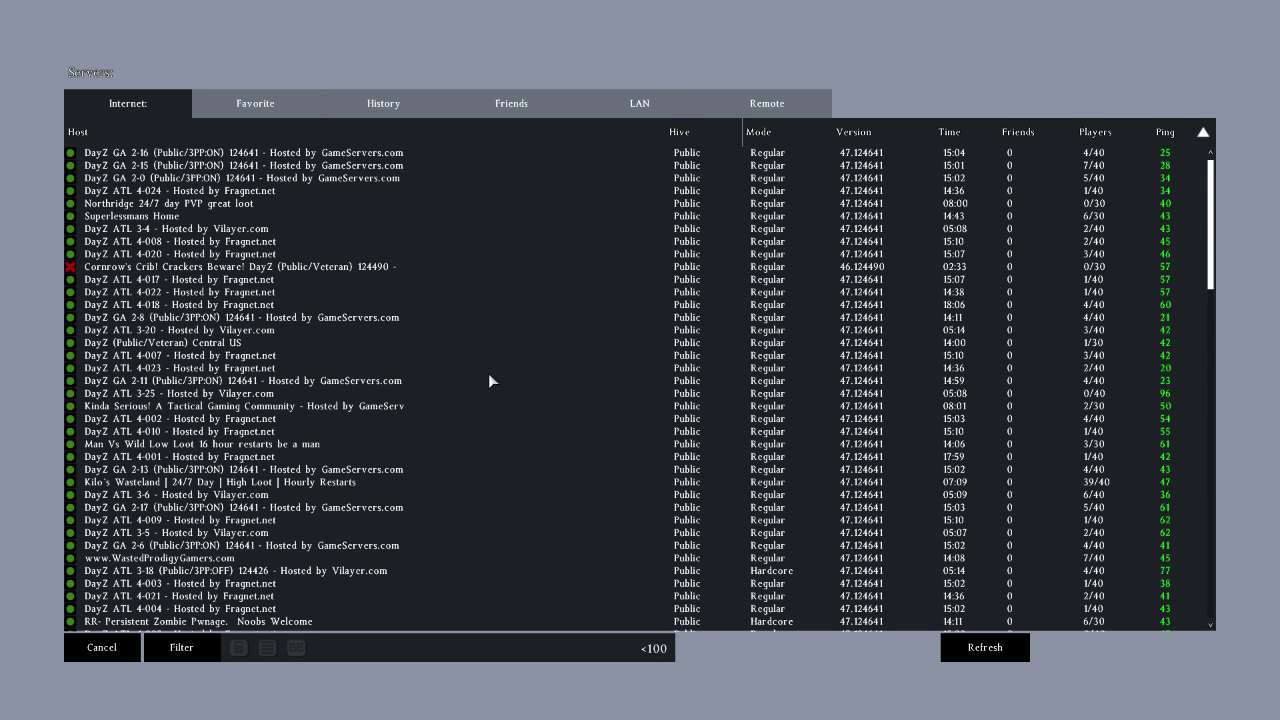